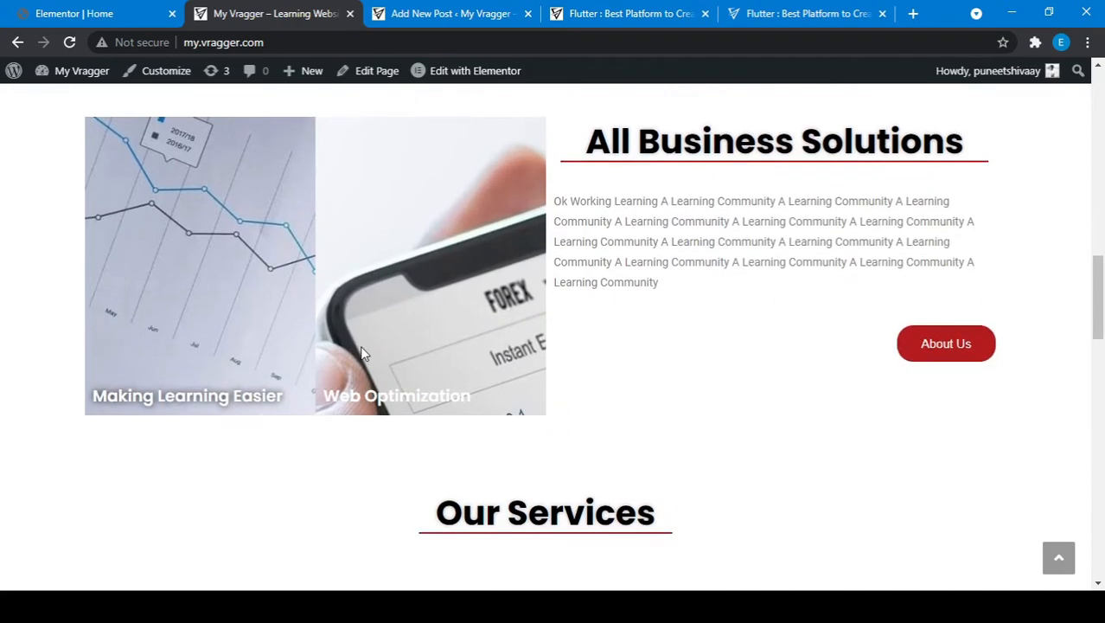
Step: Look over the live homepage from its business solutions section down to News & Blogs and back up to the header
{"action": "scroll", "coordinate": [363, 353], "scroll_direction": "down", "scroll_amount": 5}
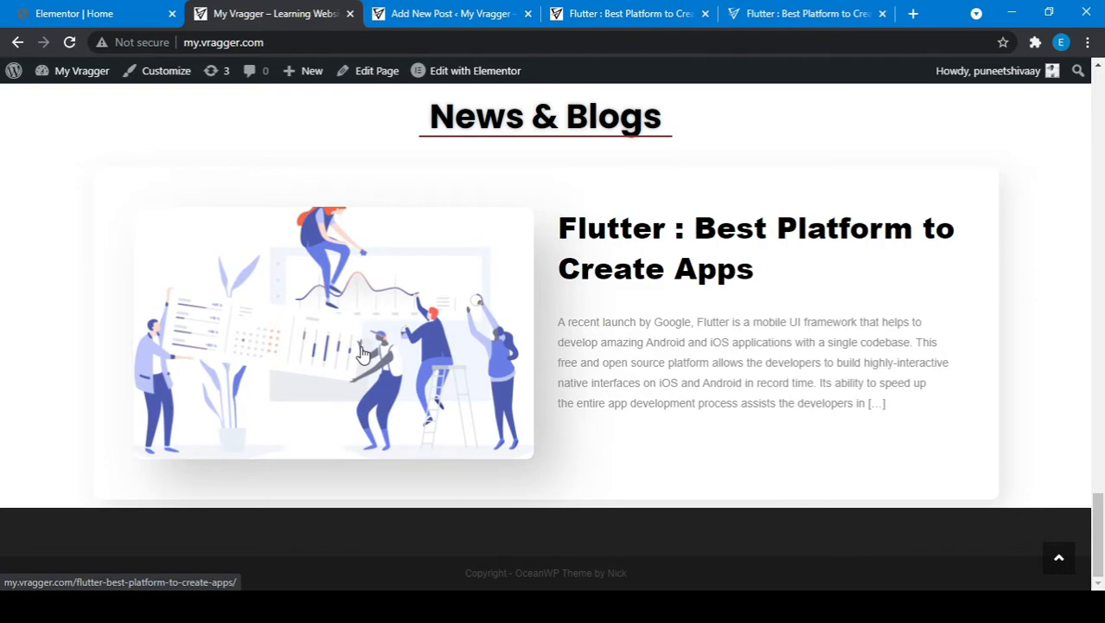
{"action": "scroll", "coordinate": [361, 353], "scroll_direction": "up", "scroll_amount": 20}
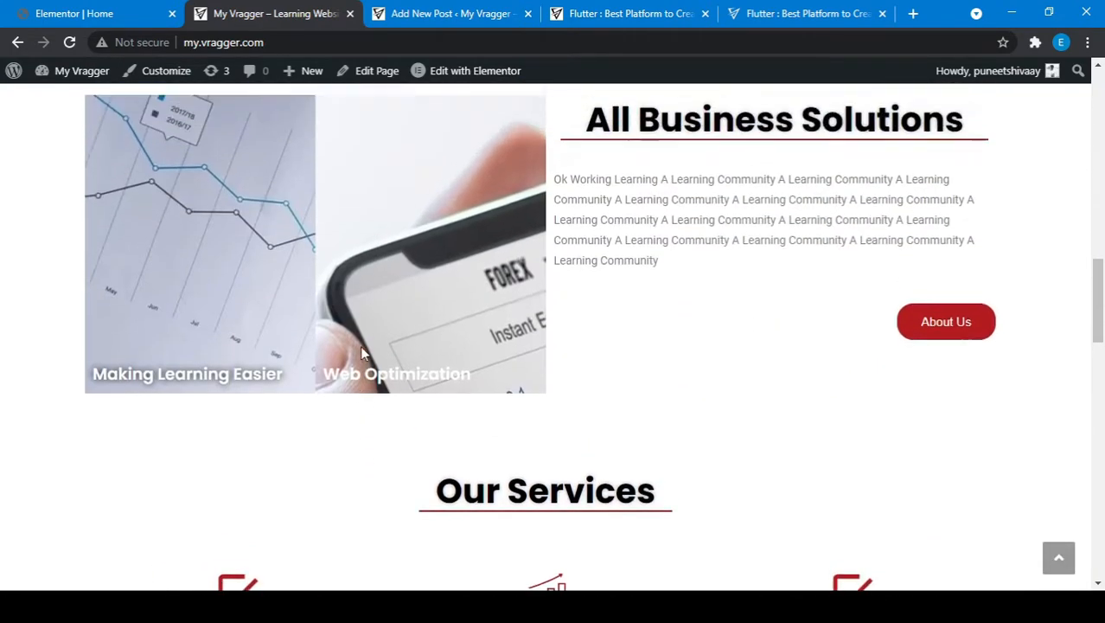
{"action": "scroll", "coordinate": [362, 353], "scroll_direction": "up", "scroll_amount": 10}
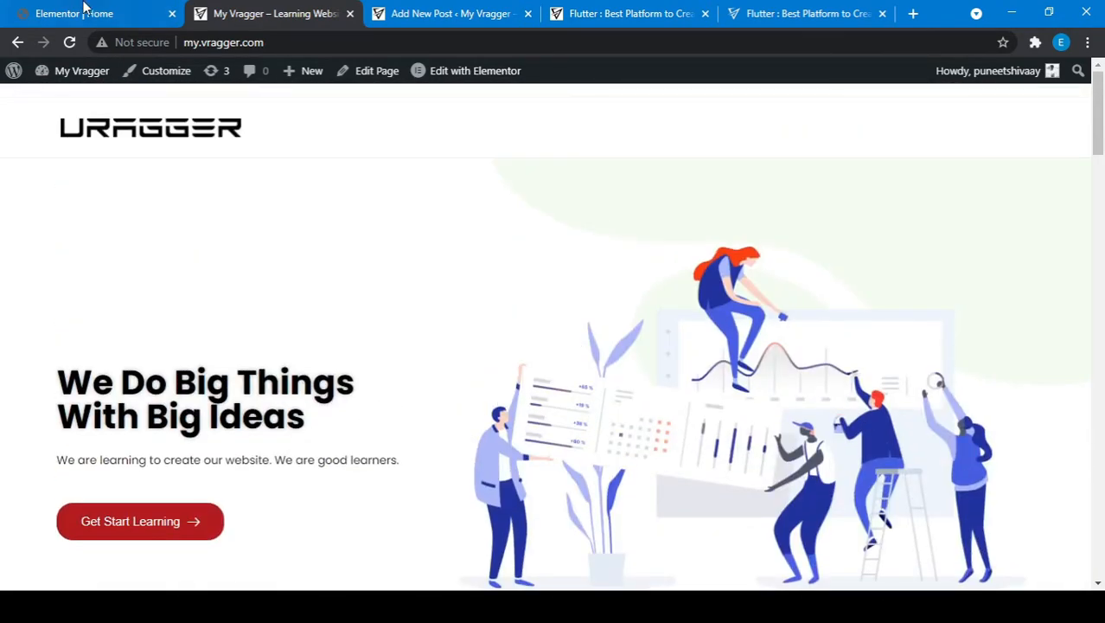
Step: Return to the Home page's Elementor editor, open the premium templates library from the empty section, and close it
{"action": "left_click", "coordinate": [83, 11]}
{"action": "scroll", "coordinate": [557, 397], "scroll_direction": "down", "scroll_amount": 2}
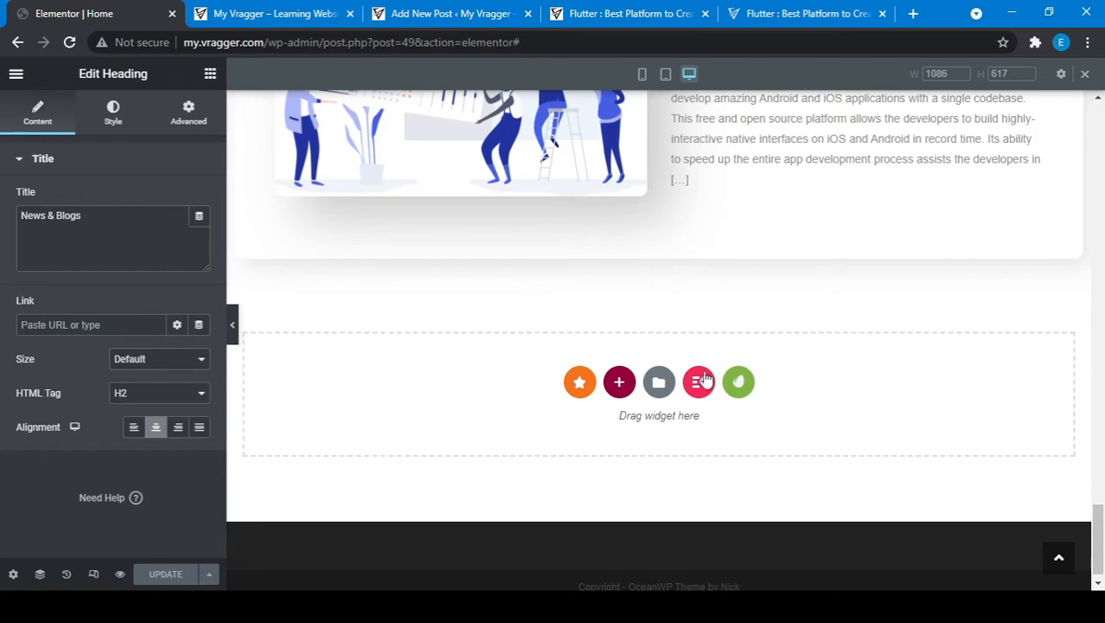
{"action": "left_click", "coordinate": [580, 381]}
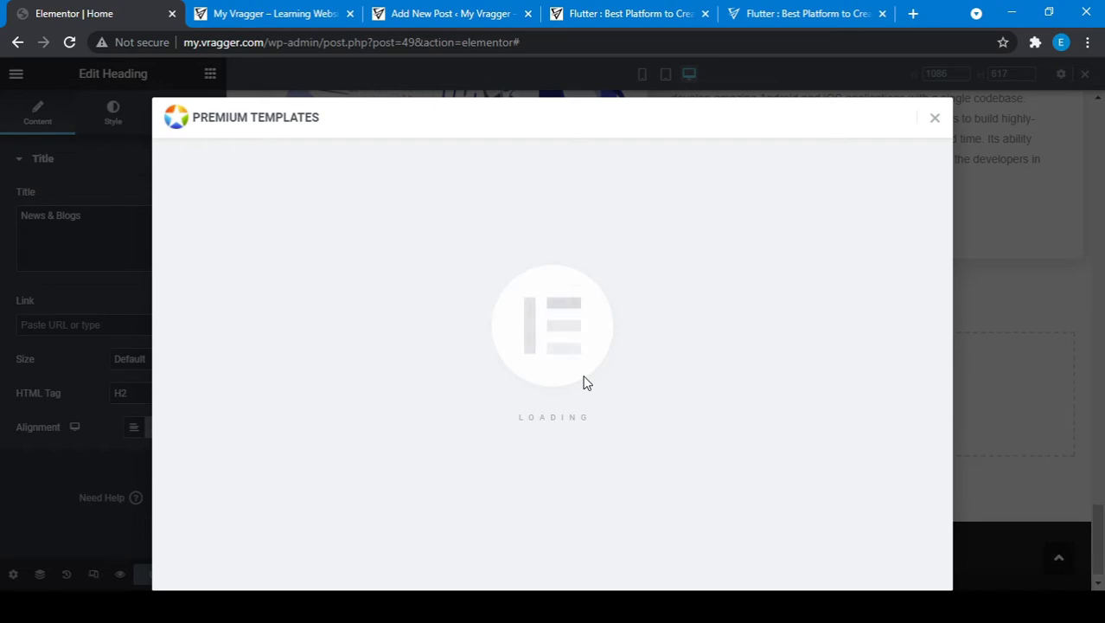
{"action": "left_click", "coordinate": [934, 119]}
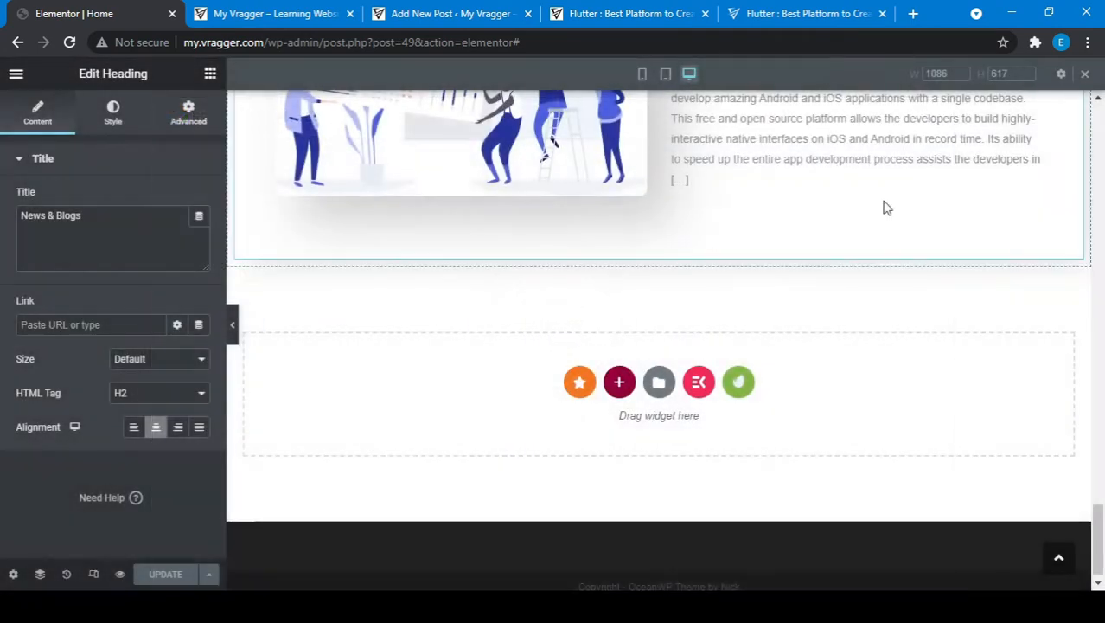
Step: Browse the ElementsKit page templates from the Home page's empty section, close the library, and return to the hero section
{"action": "left_click", "coordinate": [698, 383]}
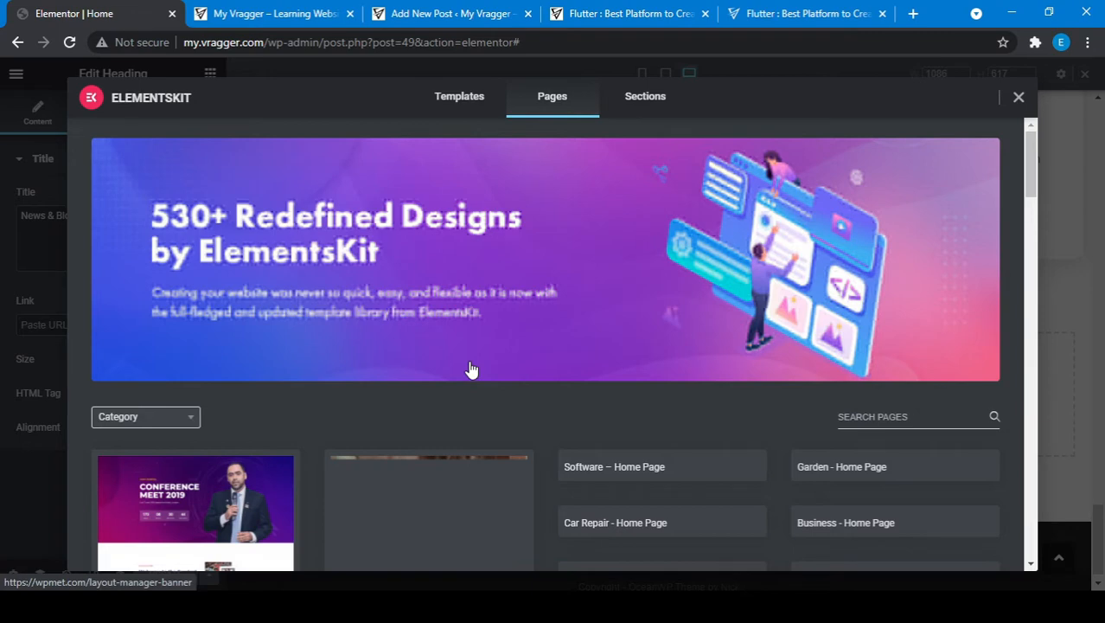
{"action": "scroll", "coordinate": [472, 370], "scroll_direction": "down", "scroll_amount": 2}
{"action": "scroll", "coordinate": [468, 363], "scroll_direction": "down", "scroll_amount": 3}
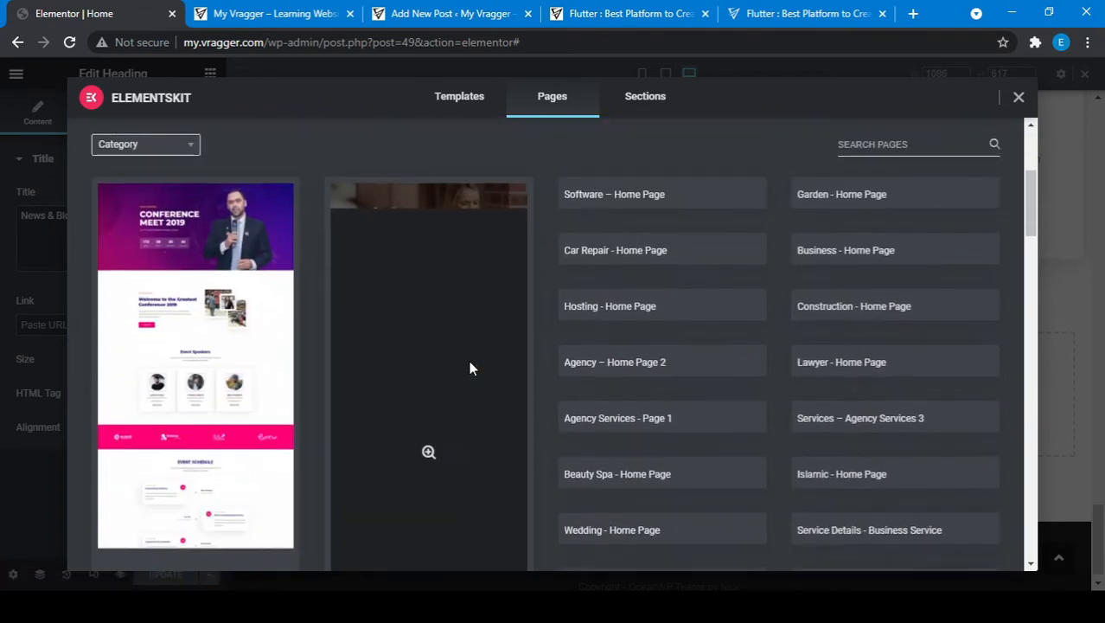
{"action": "scroll", "coordinate": [241, 369], "scroll_direction": "down", "scroll_amount": 6}
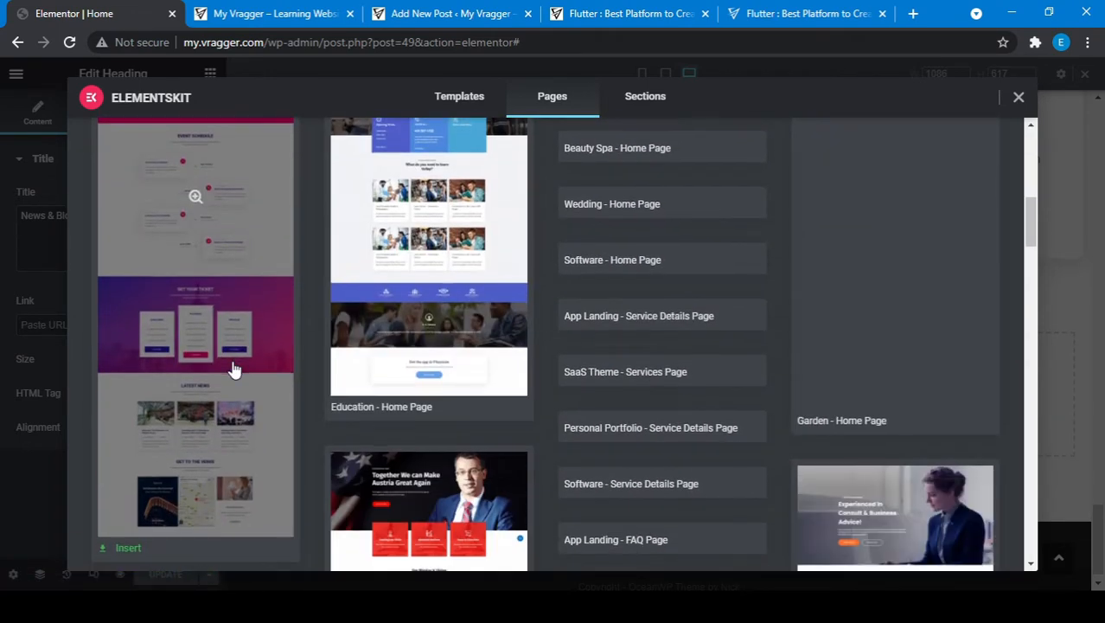
{"action": "scroll", "coordinate": [234, 369], "scroll_direction": "down", "scroll_amount": 5}
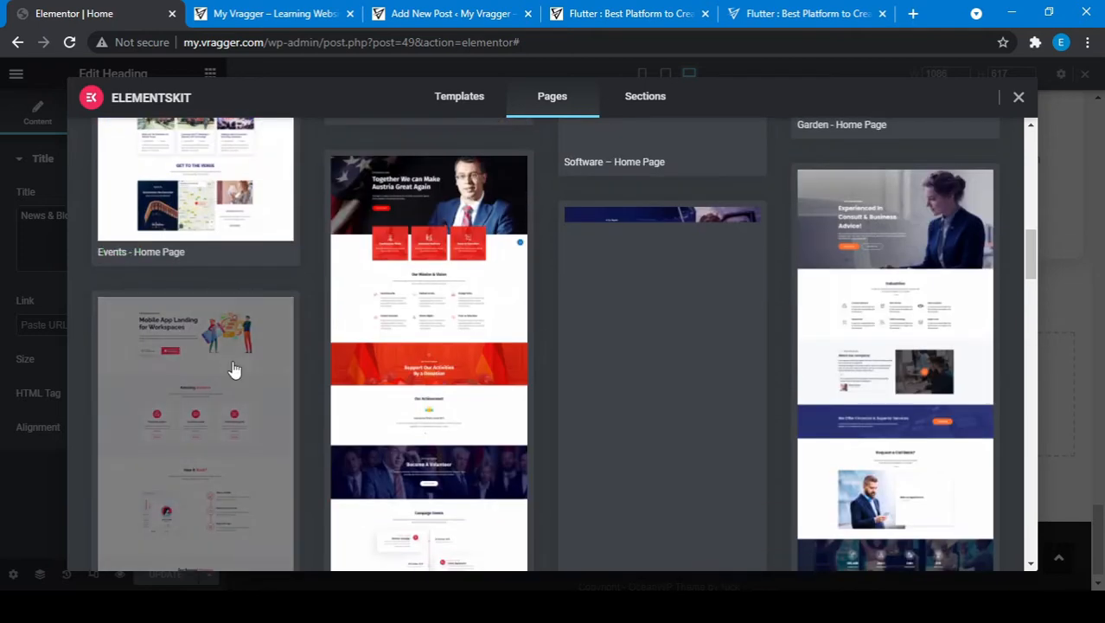
{"action": "scroll", "coordinate": [432, 406], "scroll_direction": "down", "scroll_amount": 5}
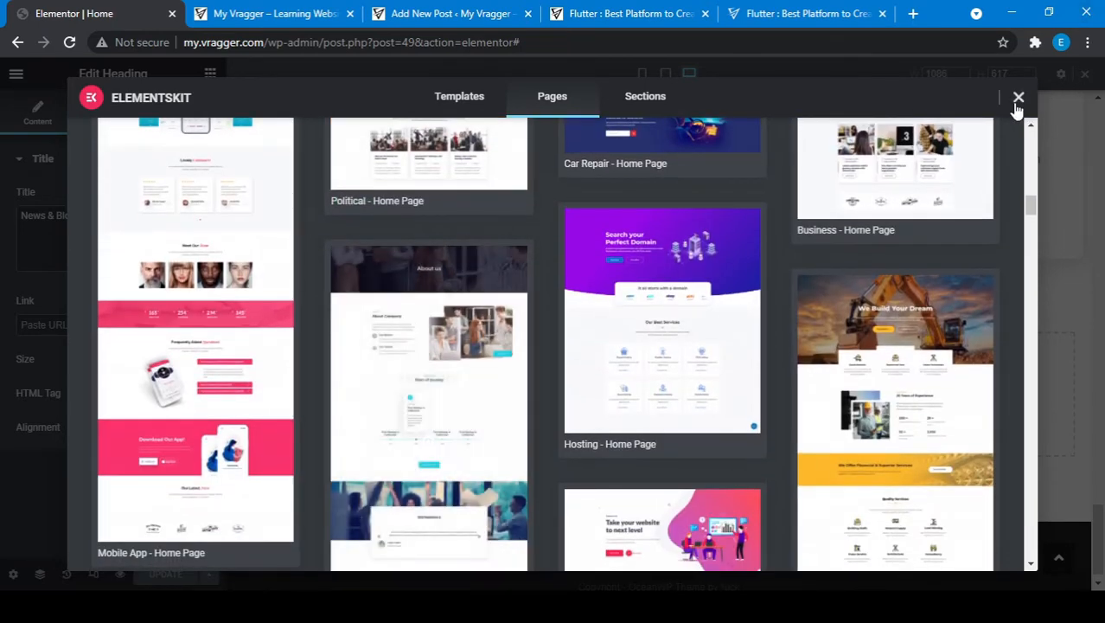
{"action": "left_click", "coordinate": [1018, 100]}
{"action": "scroll", "coordinate": [575, 389], "scroll_direction": "up", "scroll_amount": 5}
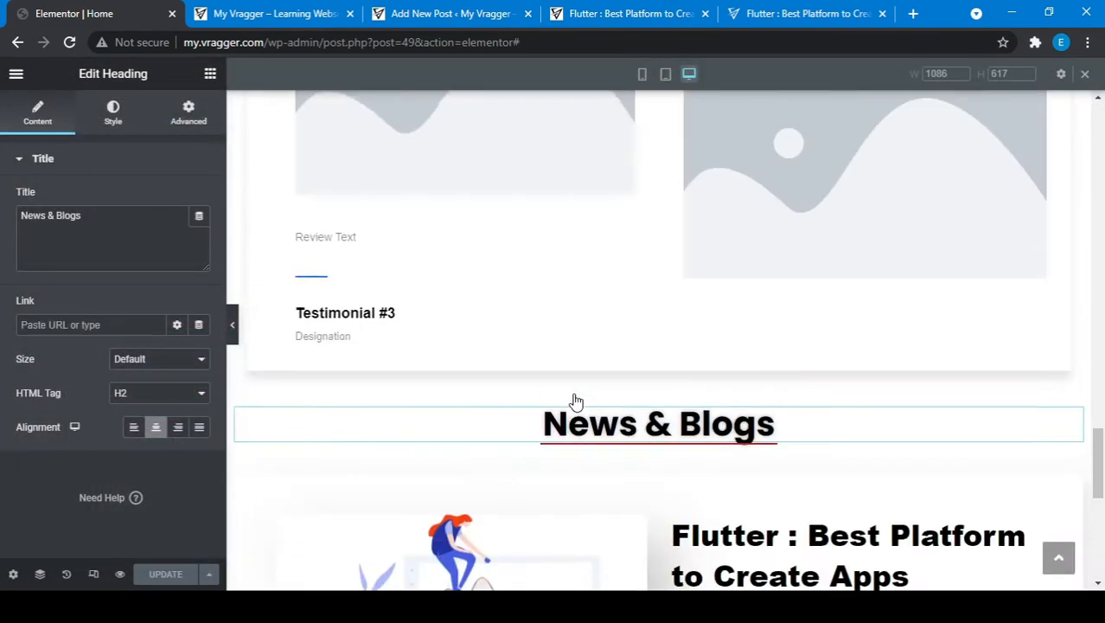
{"action": "scroll", "coordinate": [574, 400], "scroll_direction": "up", "scroll_amount": 5}
{"action": "scroll", "coordinate": [575, 400], "scroll_direction": "up", "scroll_amount": 5}
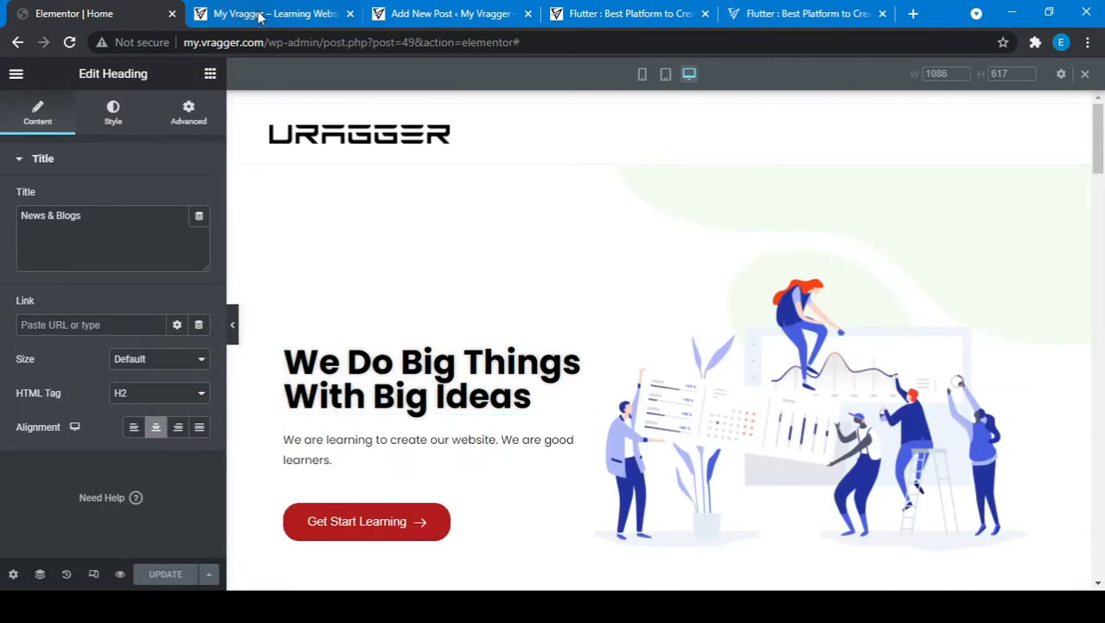
Step: Leave the Flutter post editor for the posts list, and exit the Home page's Elementor editor to WordPress
{"action": "left_click", "coordinate": [259, 15]}
{"action": "left_click", "coordinate": [415, 14]}
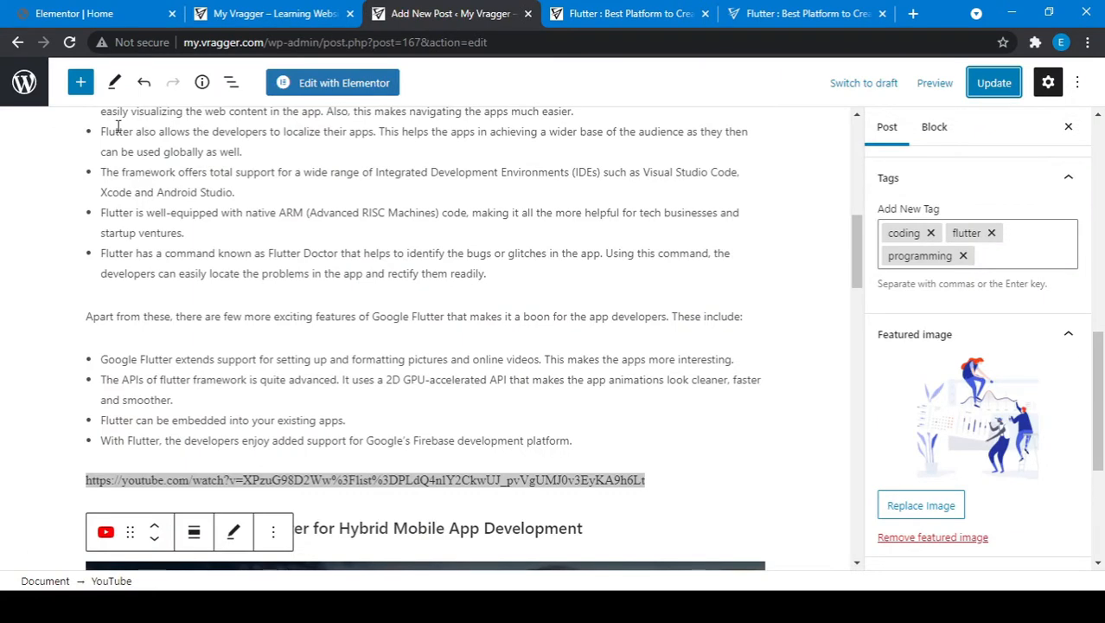
{"action": "left_click", "coordinate": [24, 82]}
{"action": "left_click", "coordinate": [130, 13]}
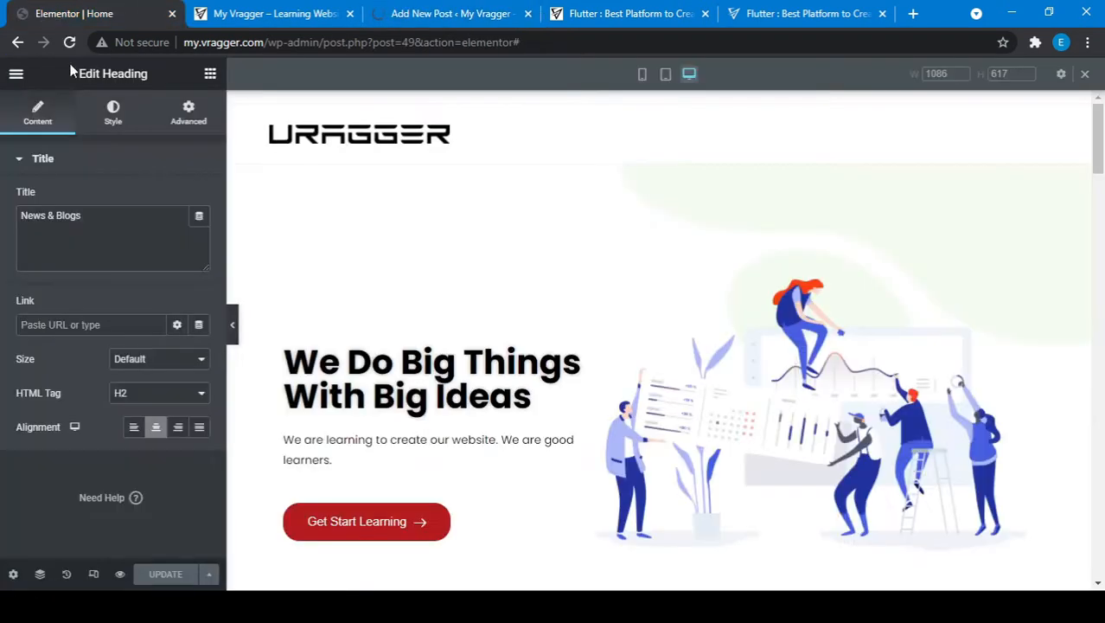
{"action": "left_click", "coordinate": [16, 76]}
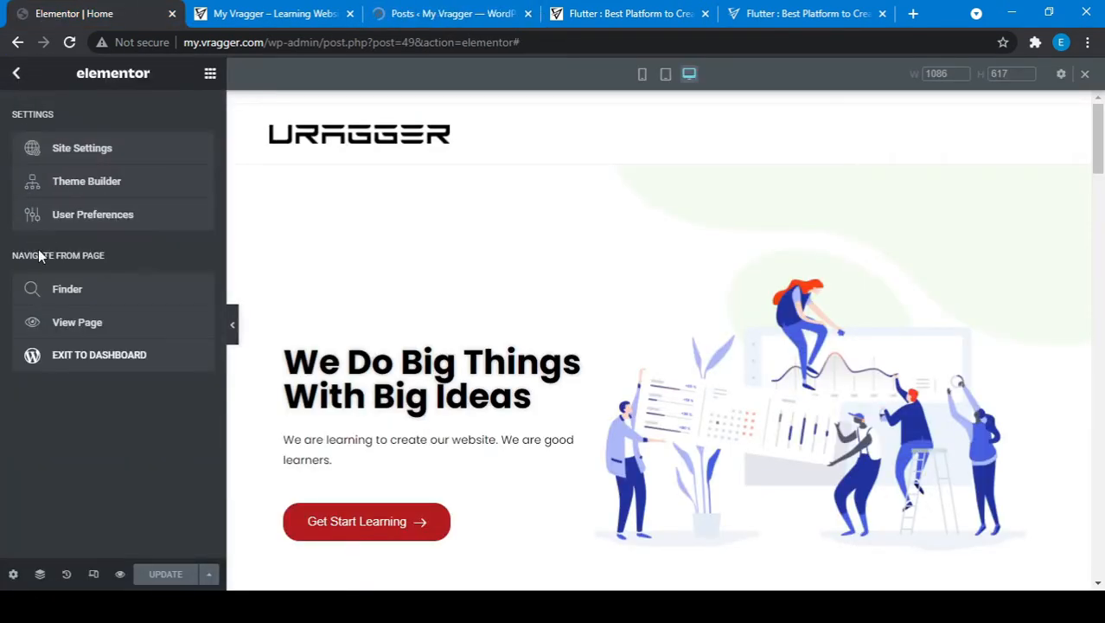
{"action": "left_click", "coordinate": [86, 351]}
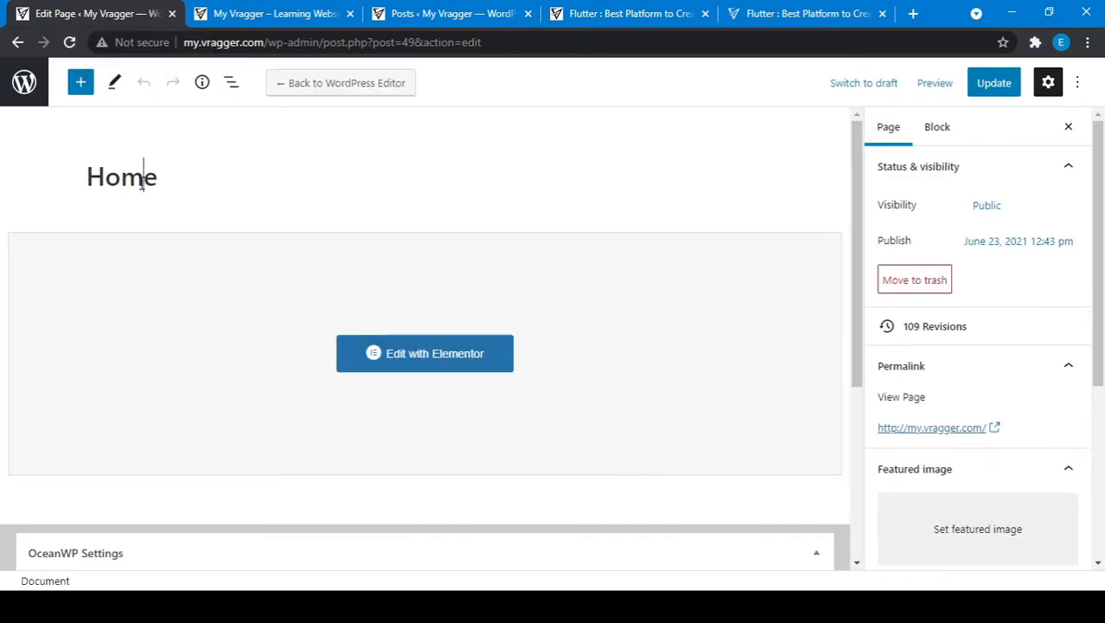
Step: Create a new WordPress page titled "About" and publish it
{"action": "left_click", "coordinate": [31, 103]}
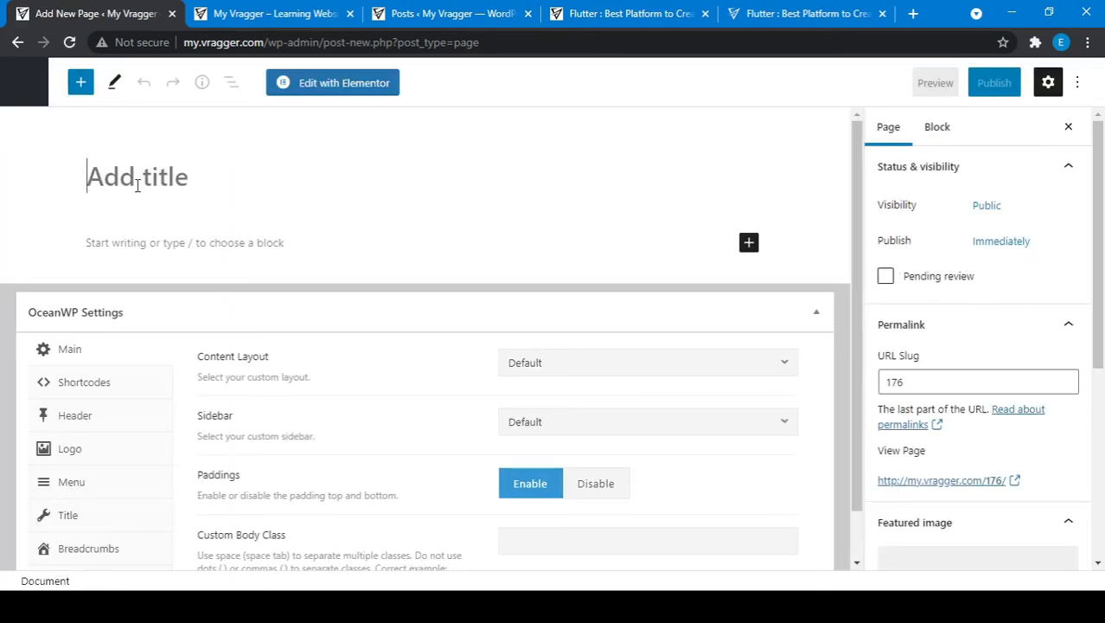
{"action": "type", "text": "About"}
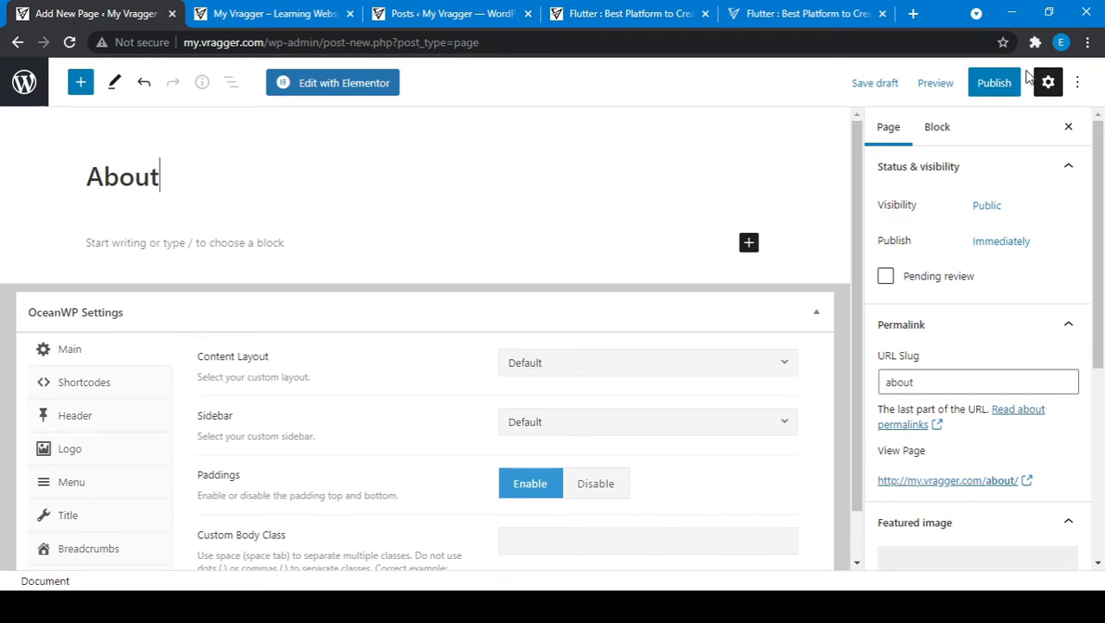
{"action": "left_click", "coordinate": [992, 90]}
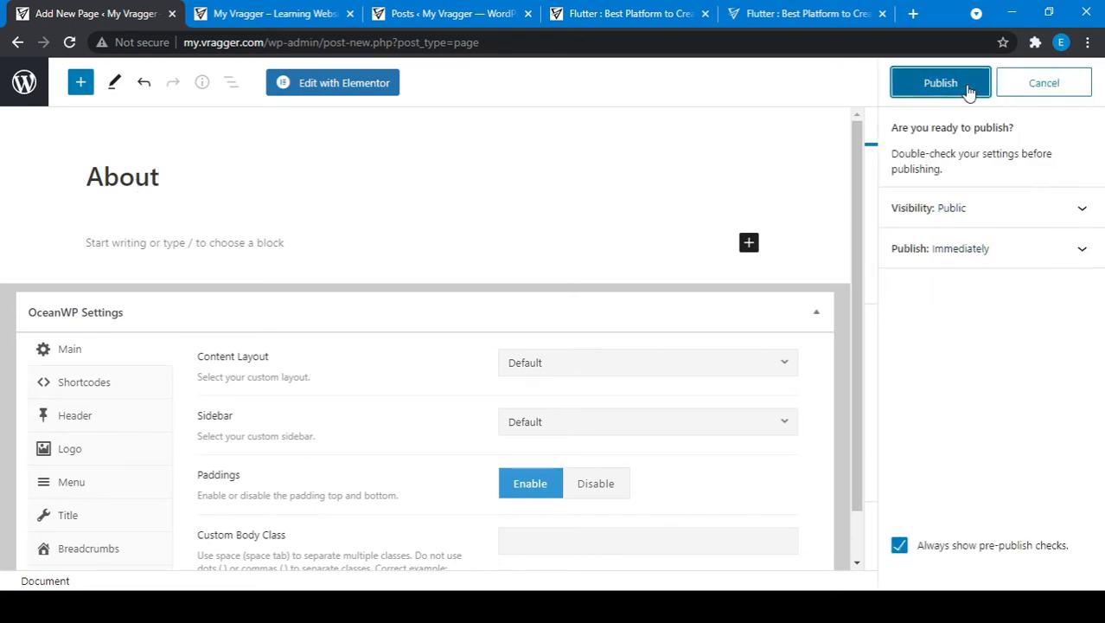
{"action": "left_click", "coordinate": [968, 89]}
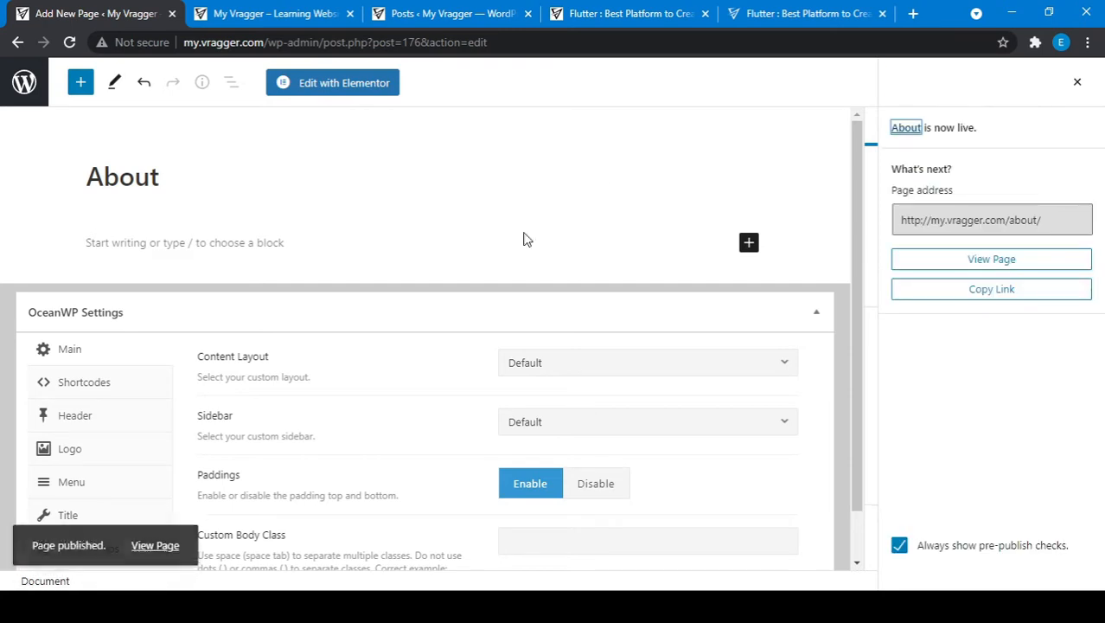
Step: View the published About page in a new browser tab, closing the posts list tab
{"action": "right_click", "coordinate": [149, 543]}
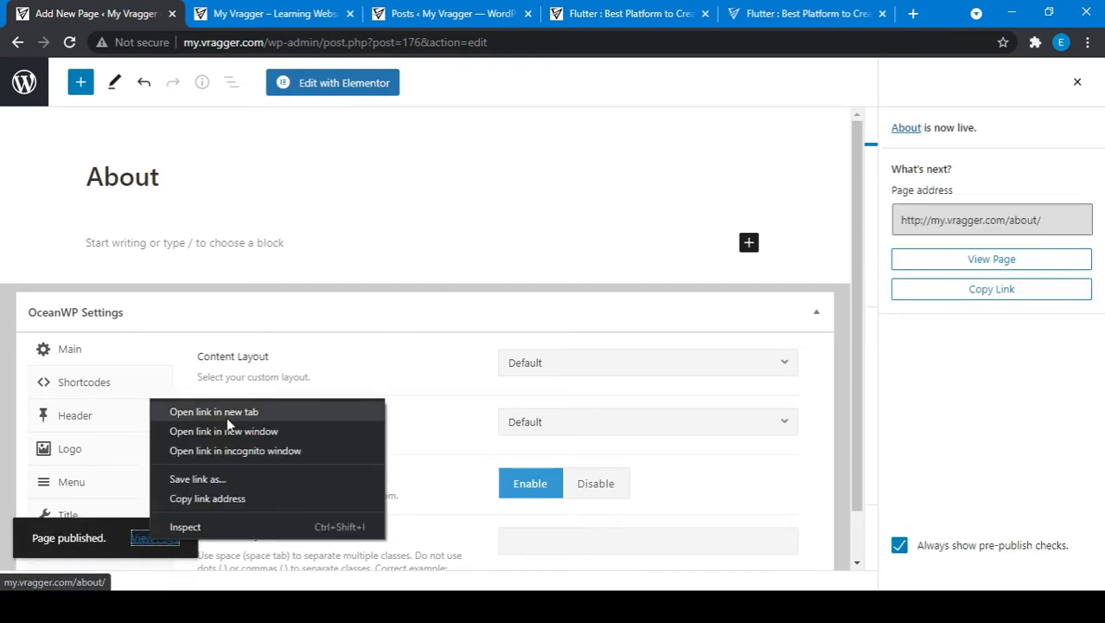
{"action": "left_click", "coordinate": [168, 410]}
{"action": "left_click", "coordinate": [256, 7]}
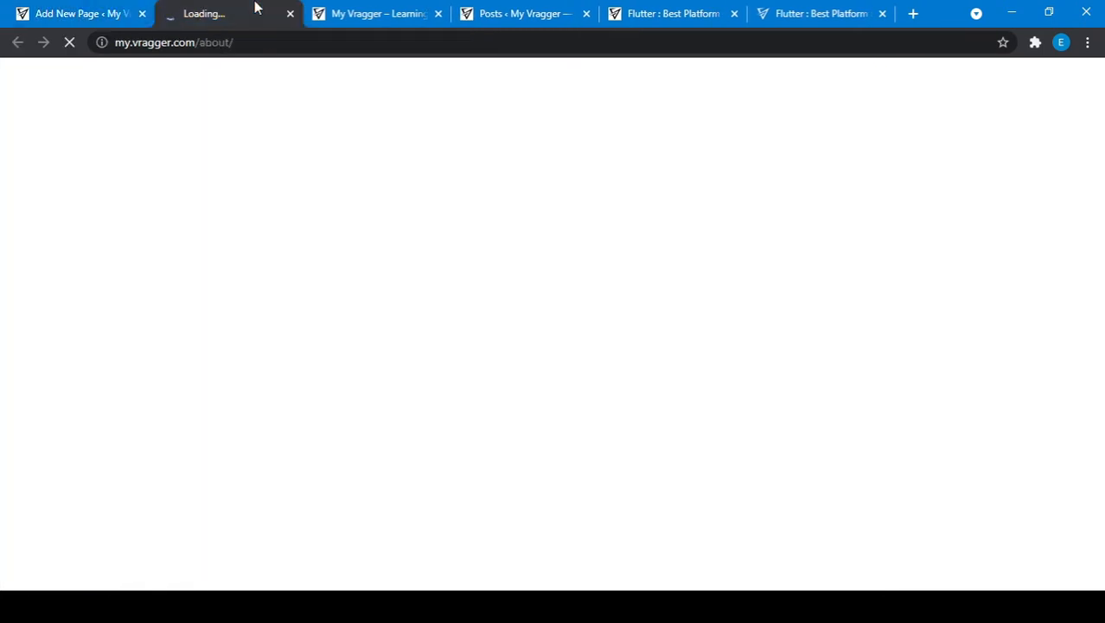
{"action": "left_click", "coordinate": [586, 13]}
{"action": "scroll", "coordinate": [355, 296], "scroll_direction": "down", "scroll_amount": 3}
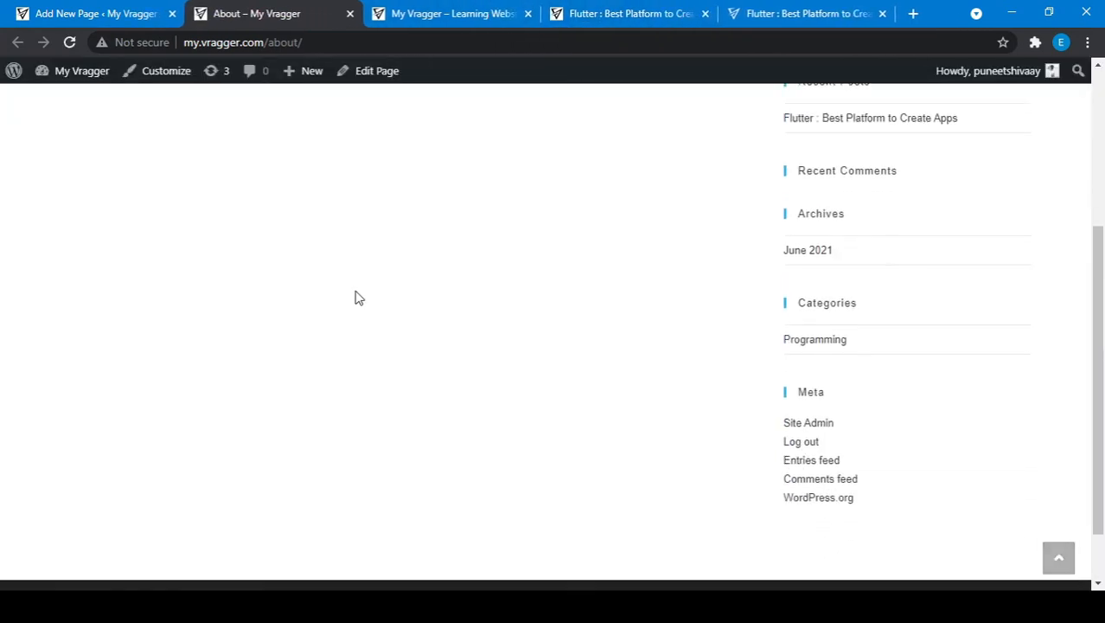
{"action": "scroll", "coordinate": [355, 296], "scroll_direction": "up", "scroll_amount": 3}
Step: Set the About page's content layout to 100% Full Width, update it, and reload the live page
{"action": "left_click", "coordinate": [95, 11]}
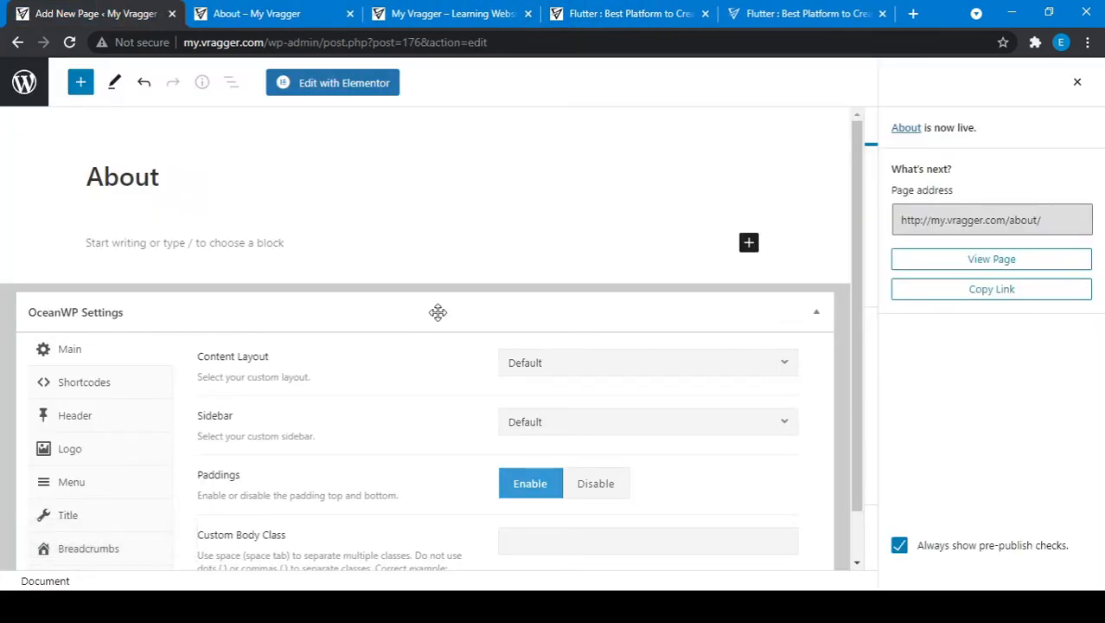
{"action": "left_click", "coordinate": [548, 371]}
{"action": "left_click", "coordinate": [547, 511]}
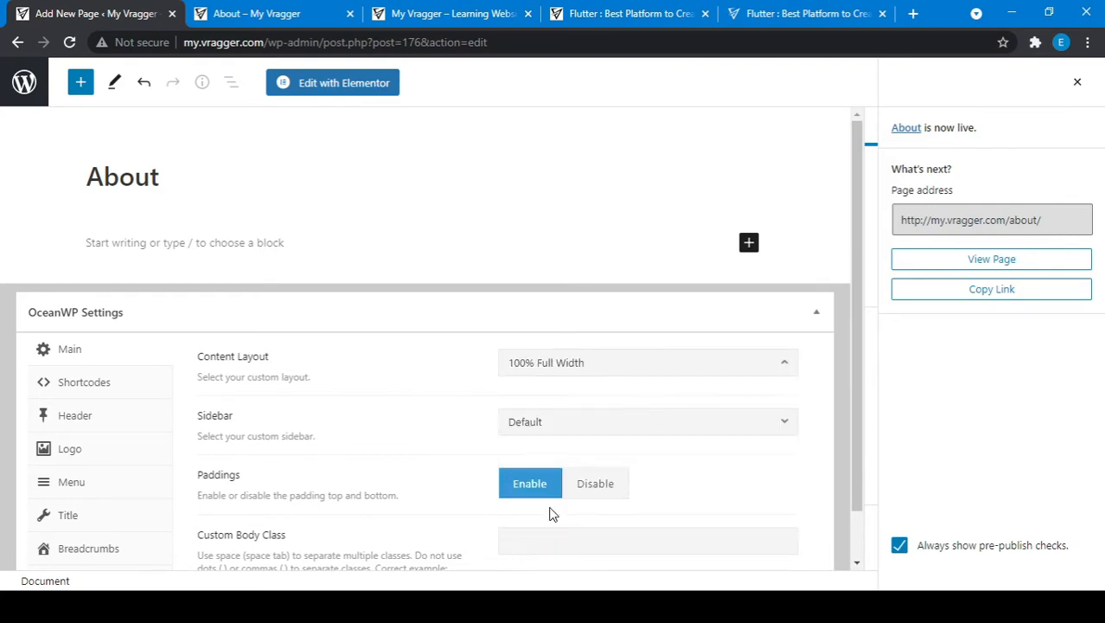
{"action": "left_click", "coordinate": [1077, 86]}
{"action": "left_click", "coordinate": [994, 84]}
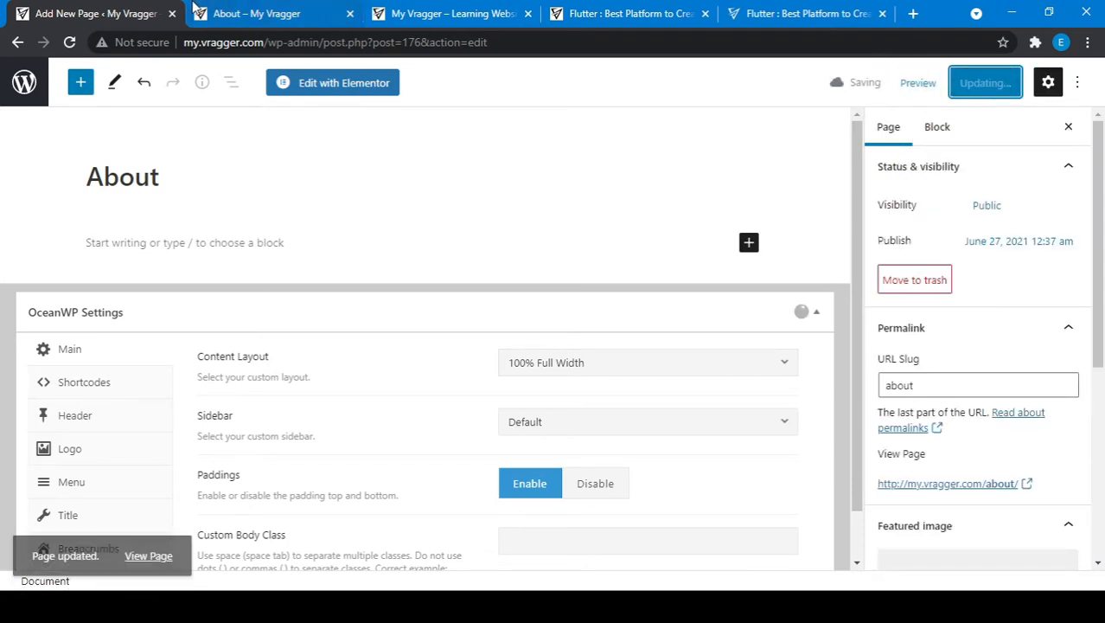
{"action": "left_click", "coordinate": [196, 10]}
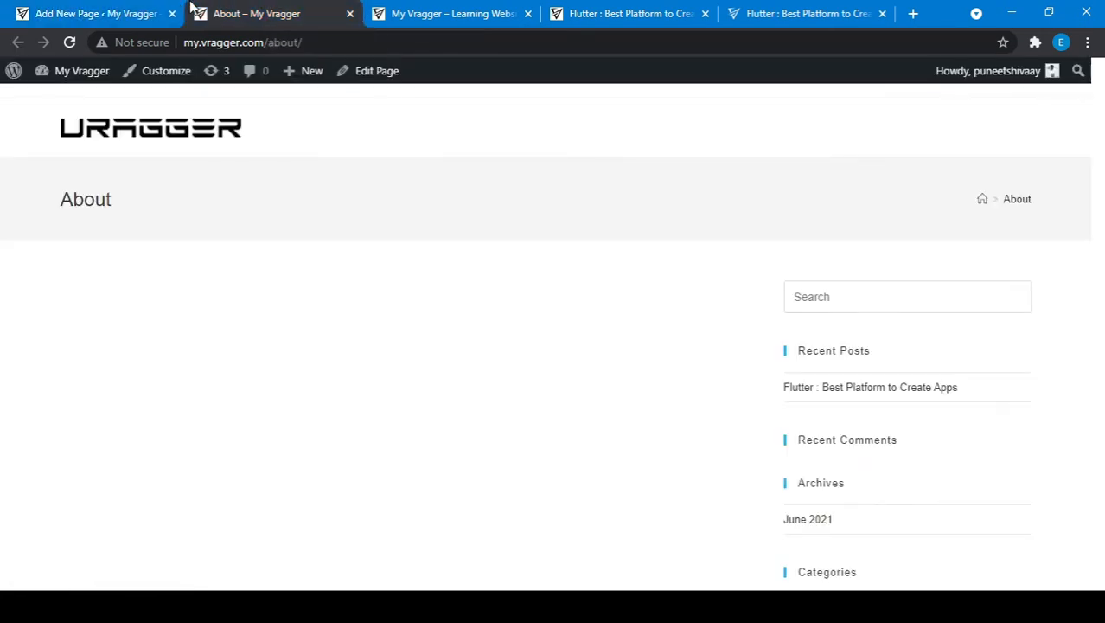
{"action": "left_click", "coordinate": [70, 43]}
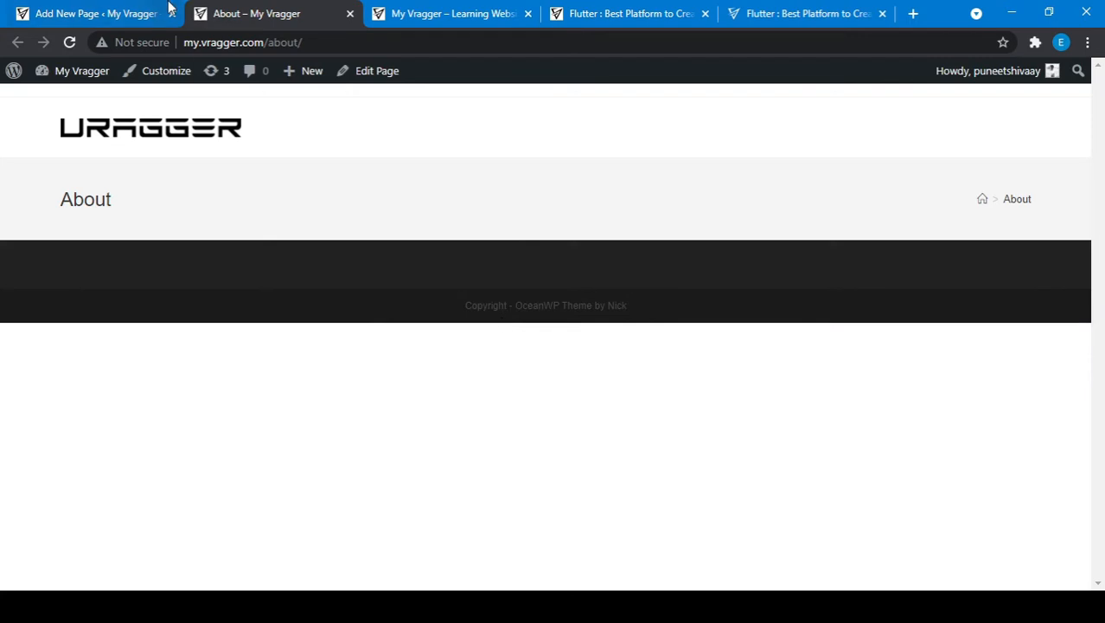
Step: Open the About page in the Elementor editor and bring up the ElementsKit template library
{"action": "left_click", "coordinate": [164, 8]}
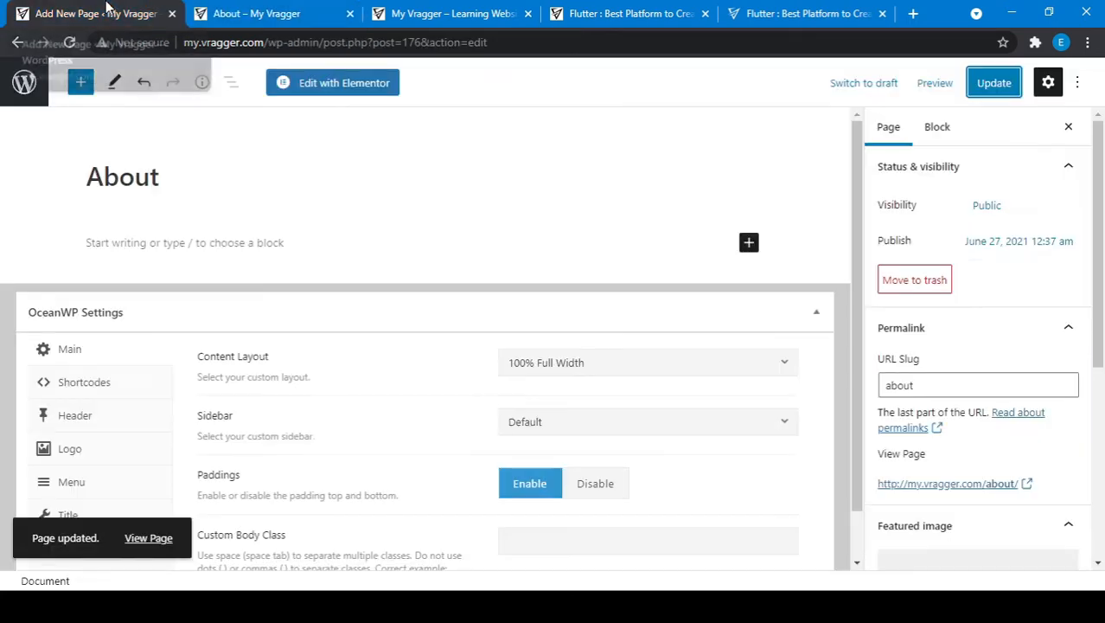
{"action": "left_click", "coordinate": [350, 98]}
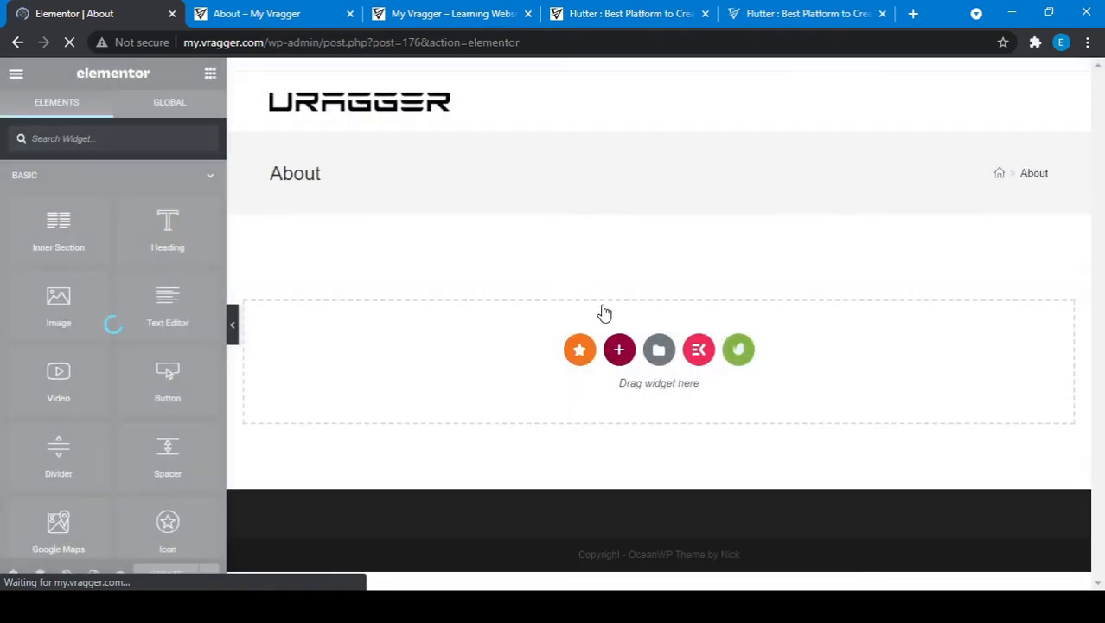
{"action": "left_click", "coordinate": [699, 350]}
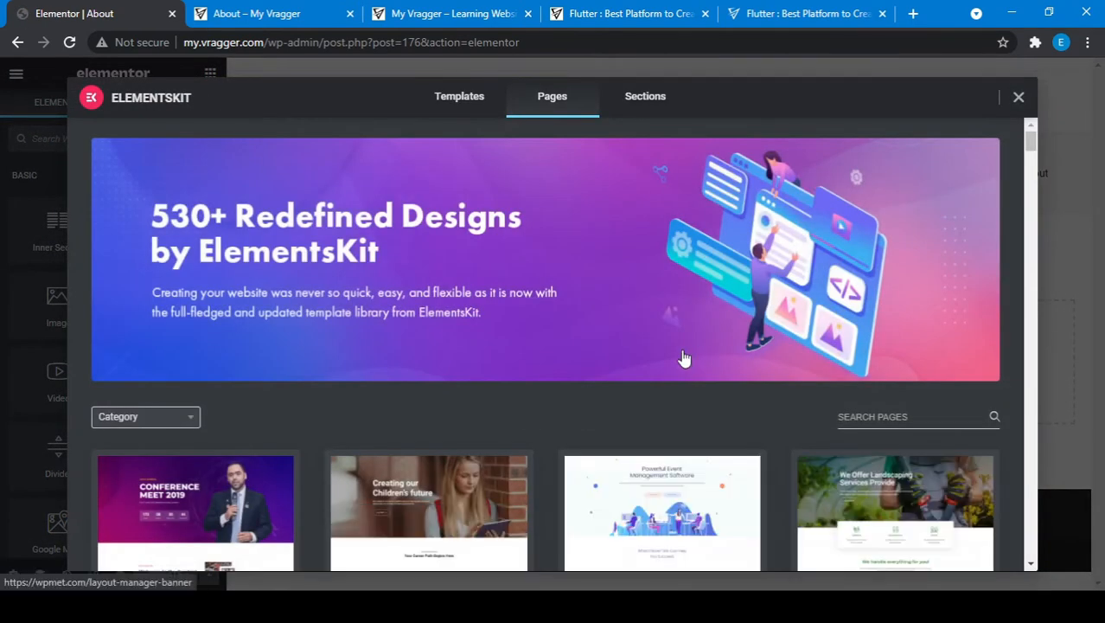
Step: Find the ElementsKit page template headed "Take your website to next level" and insert it into the About page
{"action": "scroll", "coordinate": [402, 383], "scroll_direction": "down", "scroll_amount": 2}
{"action": "scroll", "coordinate": [400, 383], "scroll_direction": "down", "scroll_amount": 5}
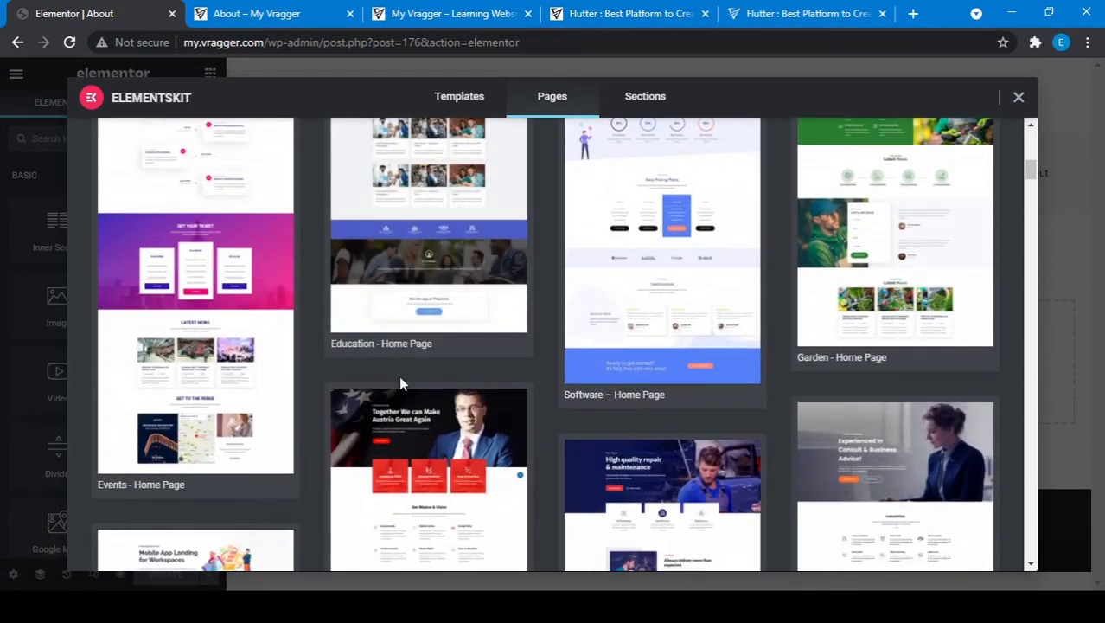
{"action": "scroll", "coordinate": [400, 383], "scroll_direction": "down", "scroll_amount": 2}
{"action": "scroll", "coordinate": [659, 395], "scroll_direction": "down", "scroll_amount": 10}
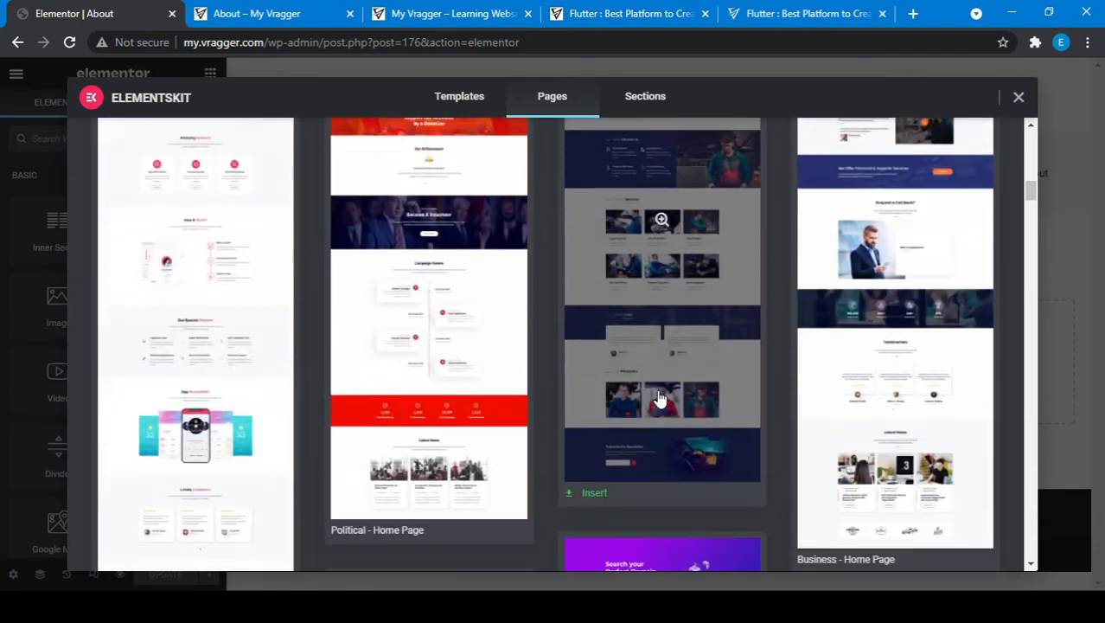
{"action": "scroll", "coordinate": [657, 395], "scroll_direction": "down", "scroll_amount": 3}
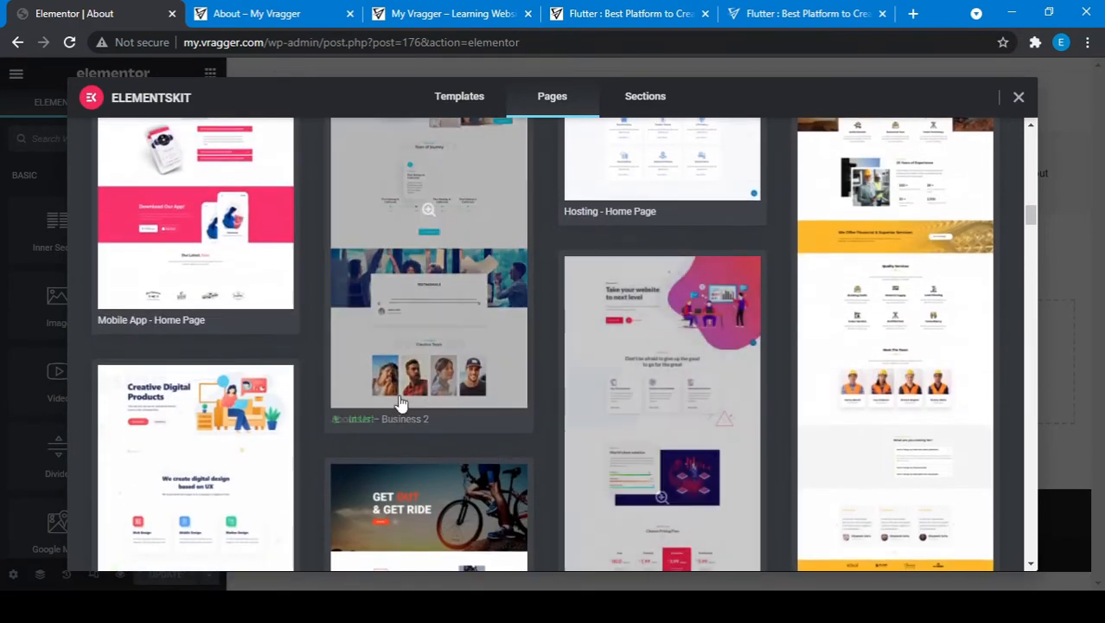
{"action": "scroll", "coordinate": [622, 368], "scroll_direction": "down", "scroll_amount": 2}
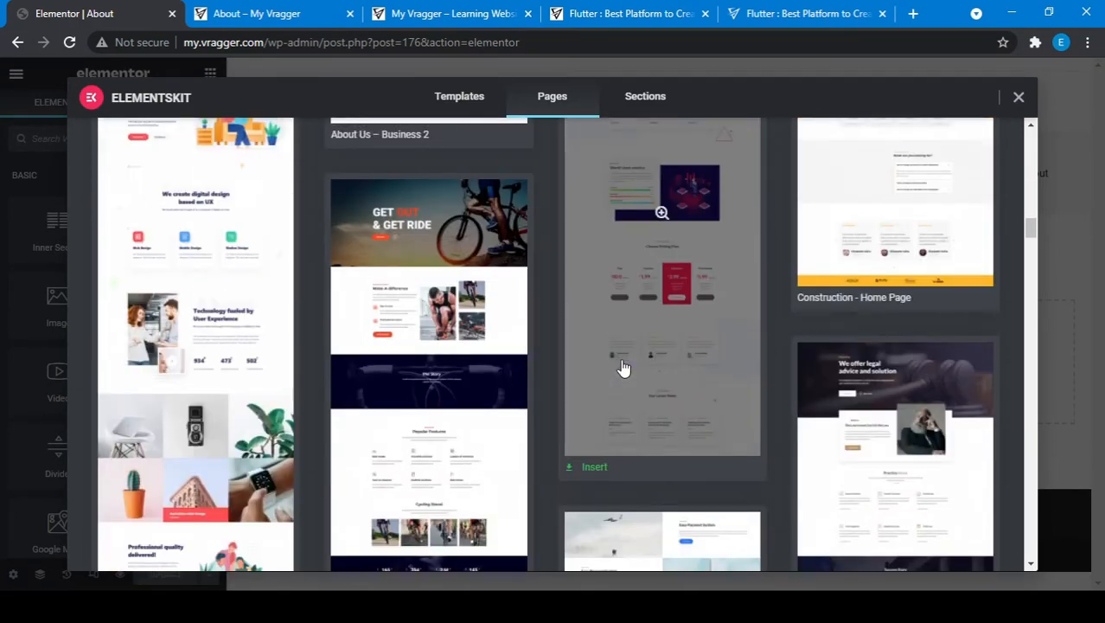
{"action": "scroll", "coordinate": [641, 277], "scroll_direction": "up", "scroll_amount": 3}
{"action": "scroll", "coordinate": [641, 277], "scroll_direction": "down", "scroll_amount": 5}
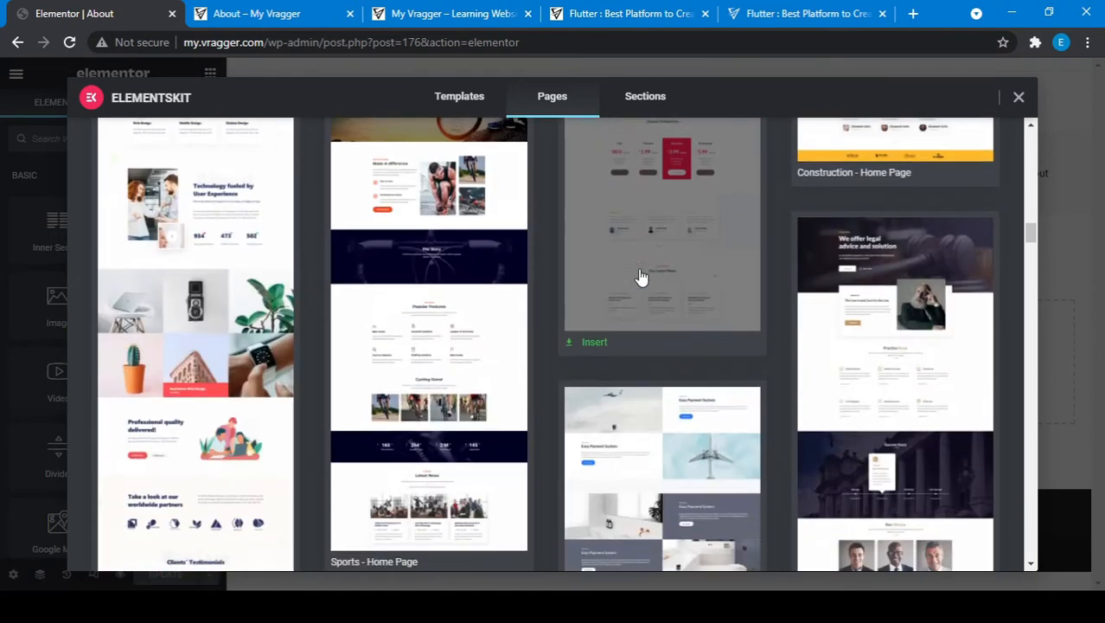
{"action": "left_click", "coordinate": [594, 325]}
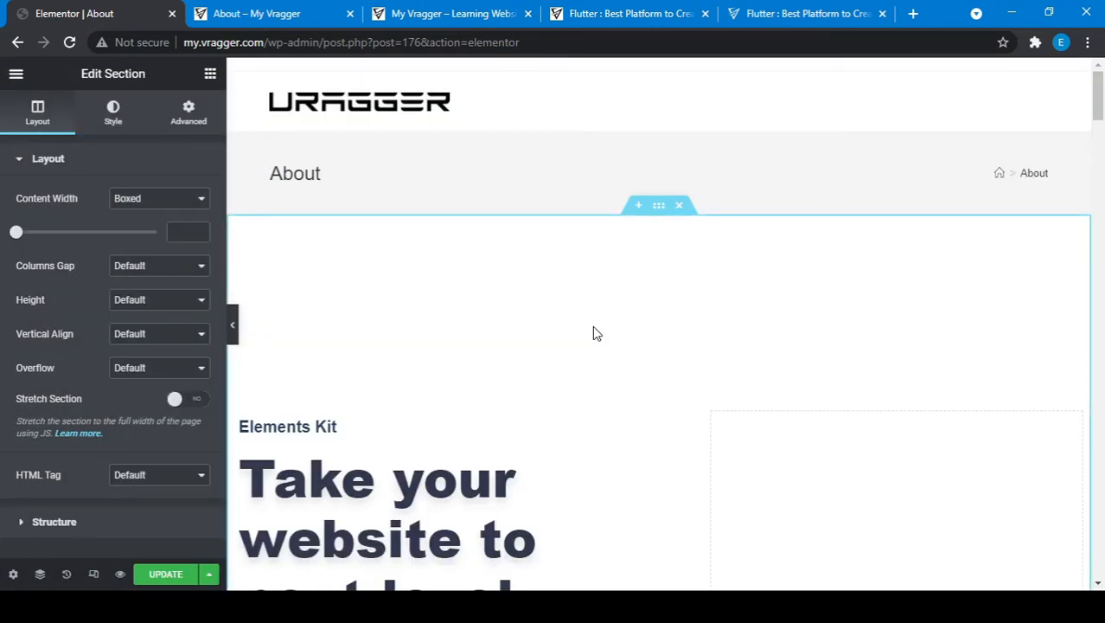
Step: Examine the inserted template's sections from the hero down to "Our Latest News", including the layout settings of its Blog Posts widget
{"action": "scroll", "coordinate": [593, 333], "scroll_direction": "down", "scroll_amount": 7}
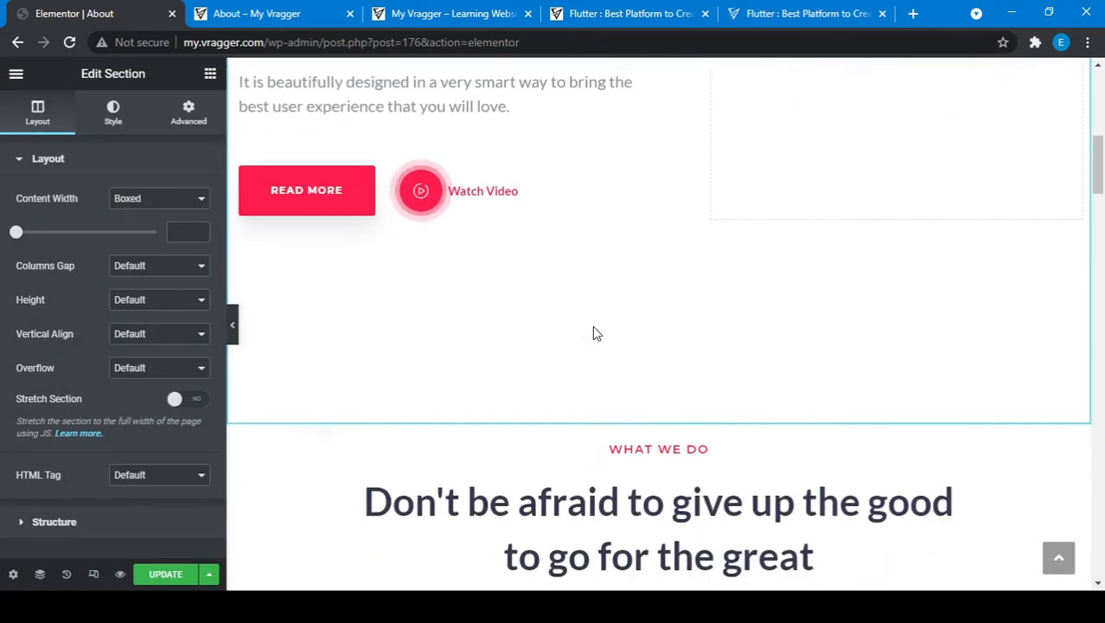
{"action": "scroll", "coordinate": [595, 333], "scroll_direction": "down", "scroll_amount": 8}
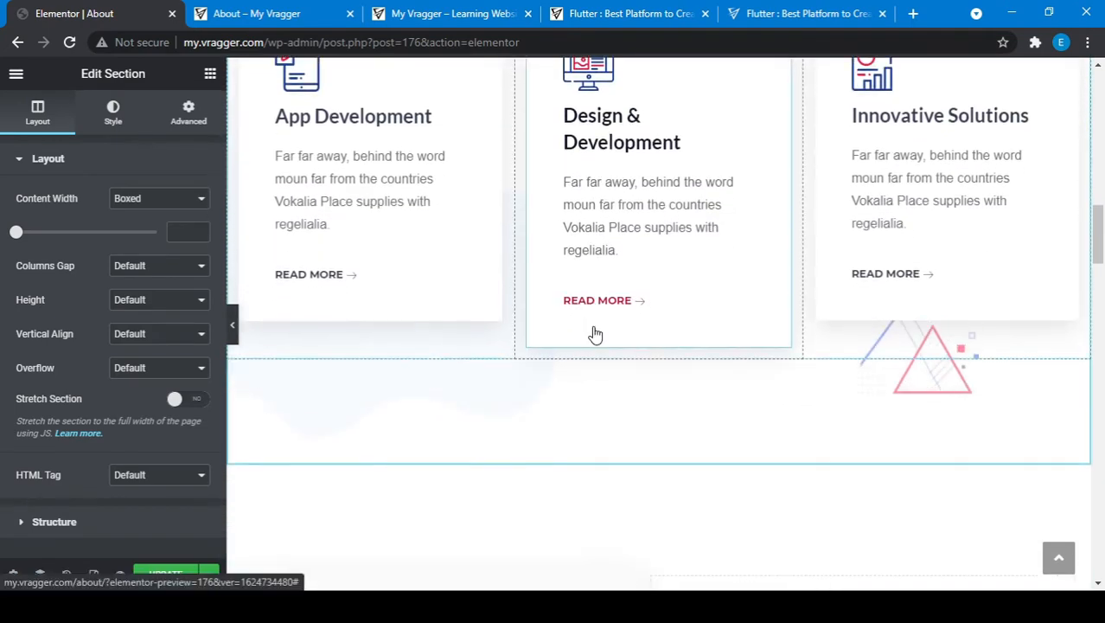
{"action": "scroll", "coordinate": [594, 333], "scroll_direction": "down", "scroll_amount": 6}
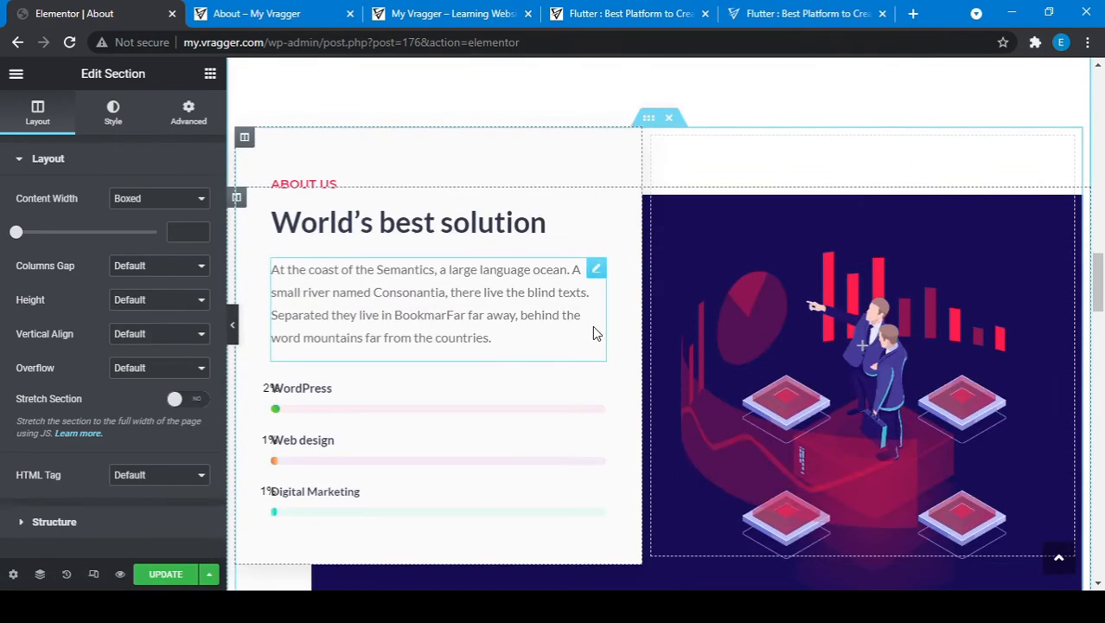
{"action": "scroll", "coordinate": [593, 333], "scroll_direction": "down", "scroll_amount": 6}
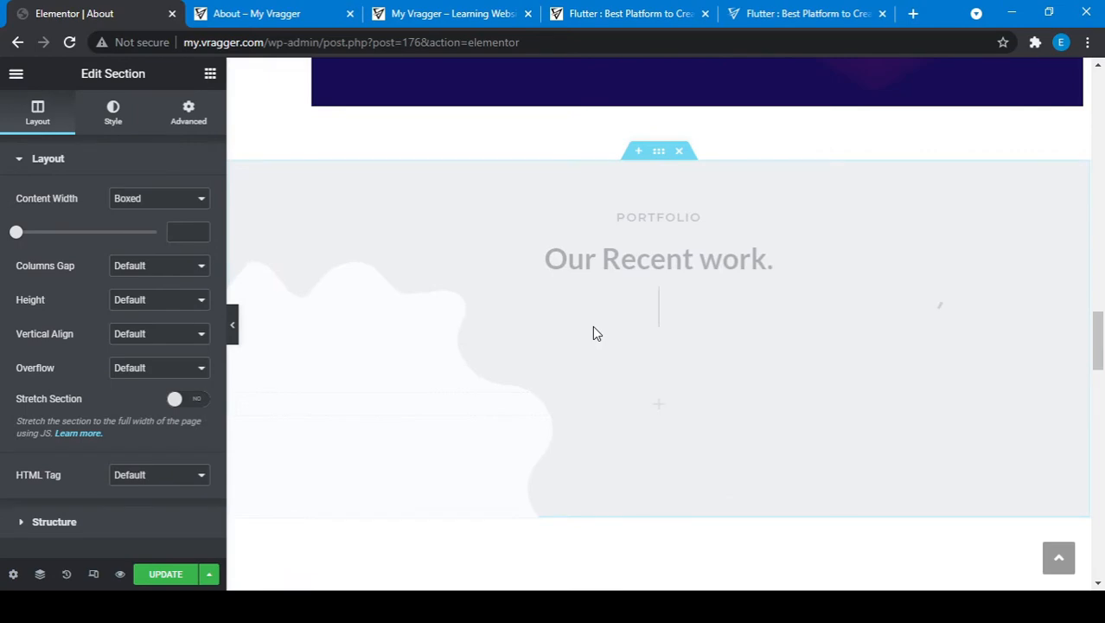
{"action": "scroll", "coordinate": [593, 332], "scroll_direction": "up", "scroll_amount": 3}
{"action": "scroll", "coordinate": [593, 333], "scroll_direction": "down", "scroll_amount": 5}
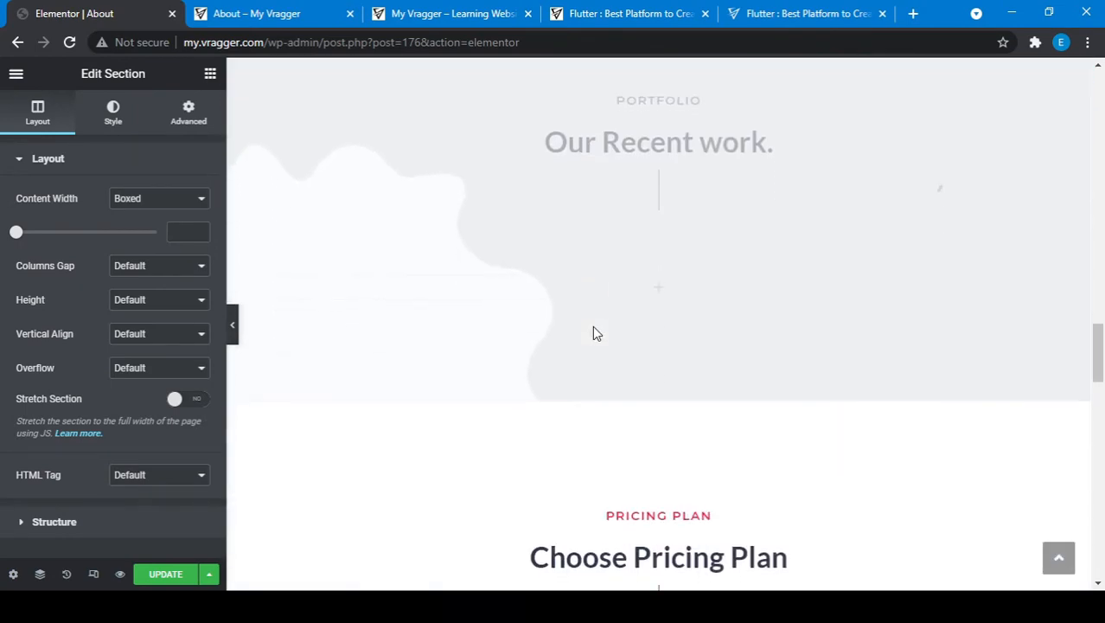
{"action": "scroll", "coordinate": [593, 333], "scroll_direction": "down", "scroll_amount": 8}
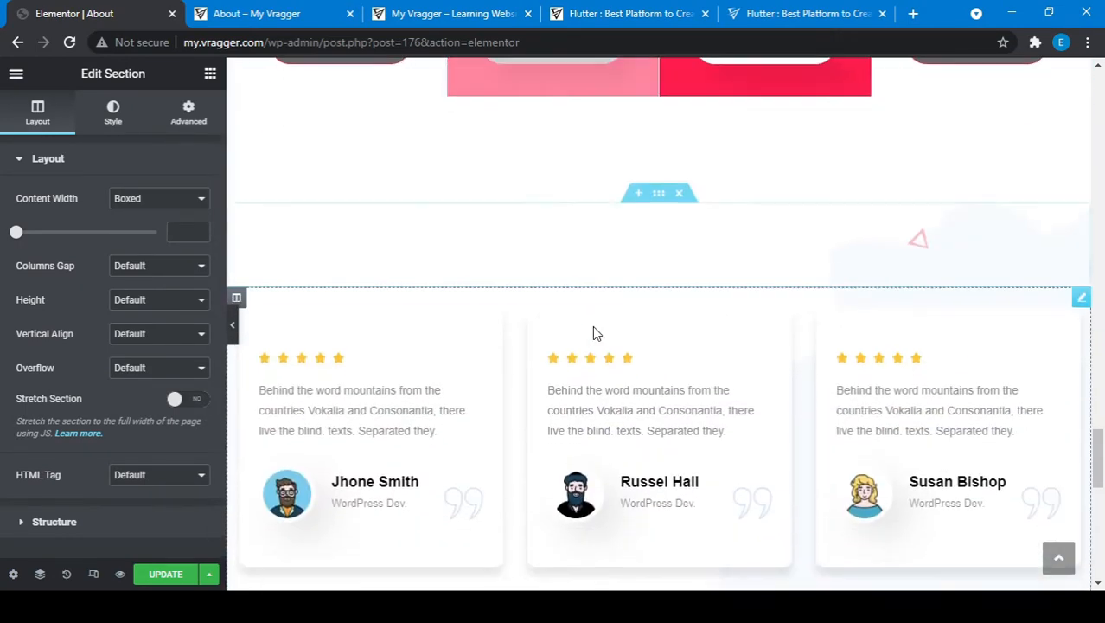
{"action": "scroll", "coordinate": [593, 333], "scroll_direction": "down", "scroll_amount": 9}
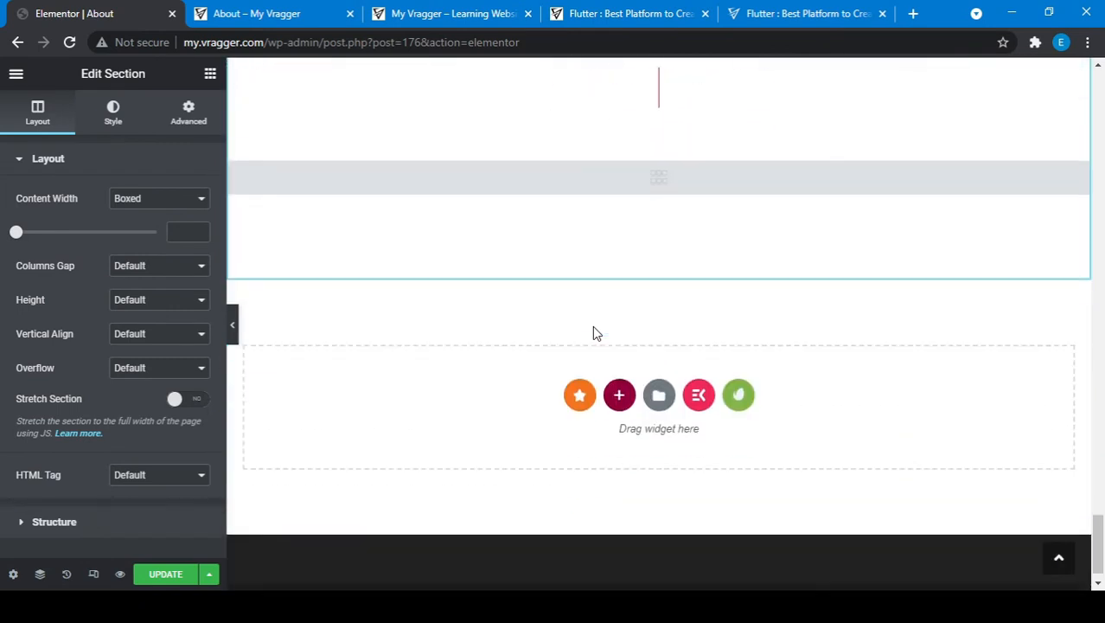
{"action": "scroll", "coordinate": [593, 333], "scroll_direction": "up", "scroll_amount": 2}
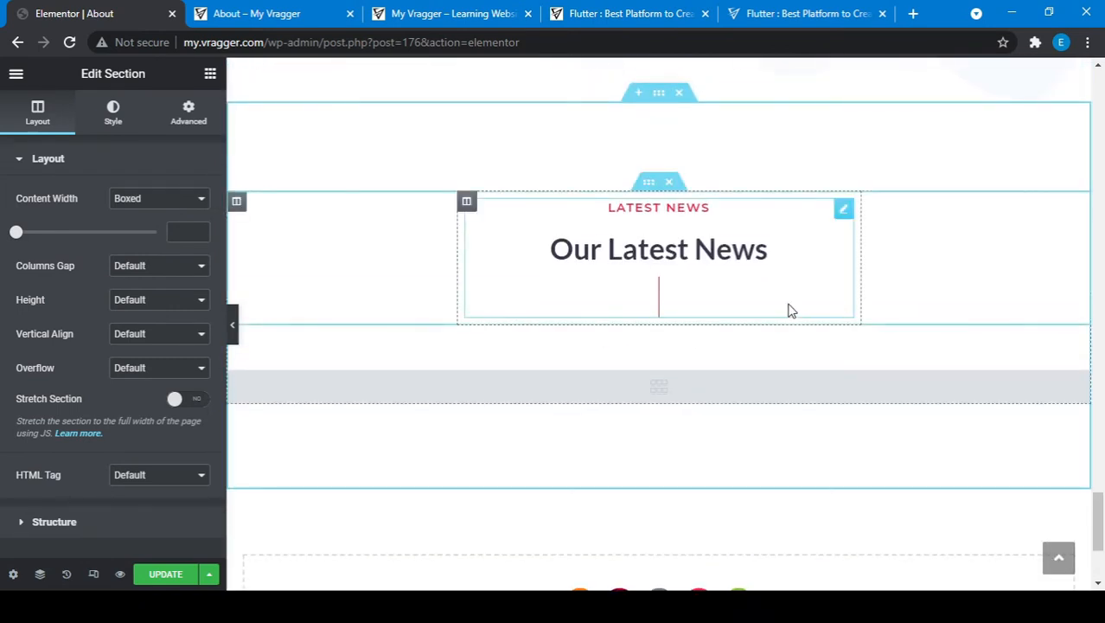
{"action": "left_click", "coordinate": [652, 389]}
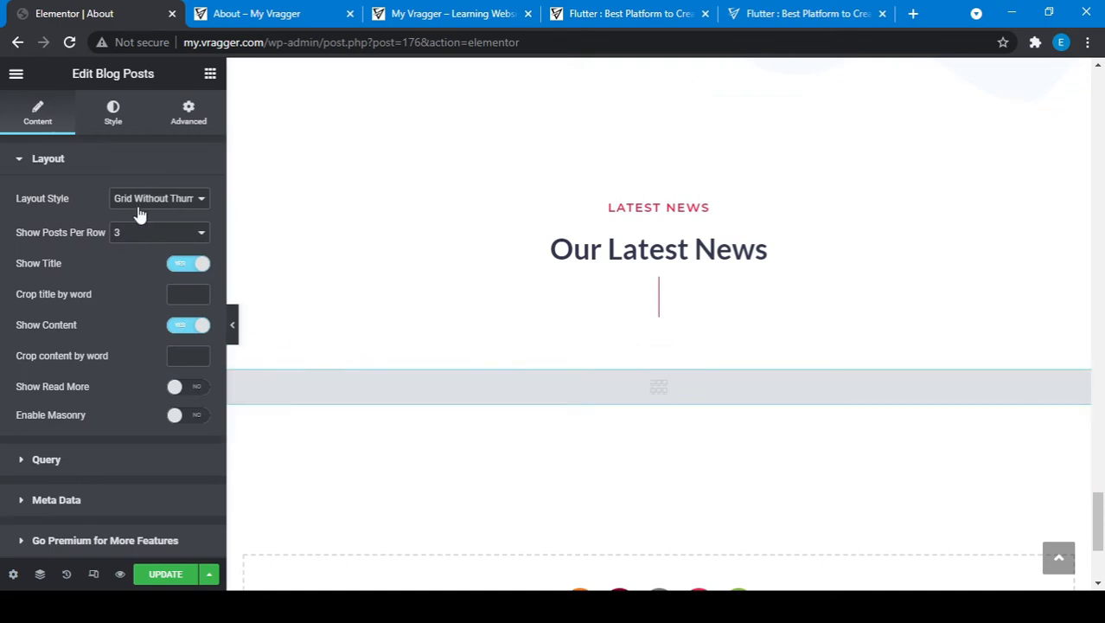
Step: Update the About page with the inserted template and reload the live page
{"action": "scroll", "coordinate": [466, 398], "scroll_direction": "up", "scroll_amount": 6}
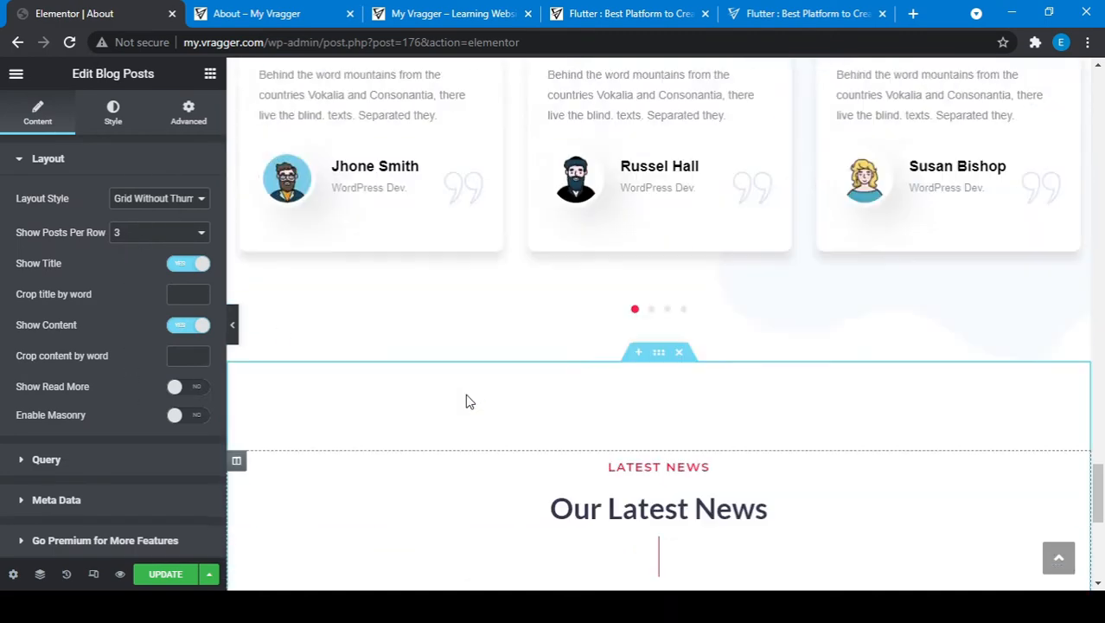
{"action": "scroll", "coordinate": [468, 400], "scroll_direction": "up", "scroll_amount": 15}
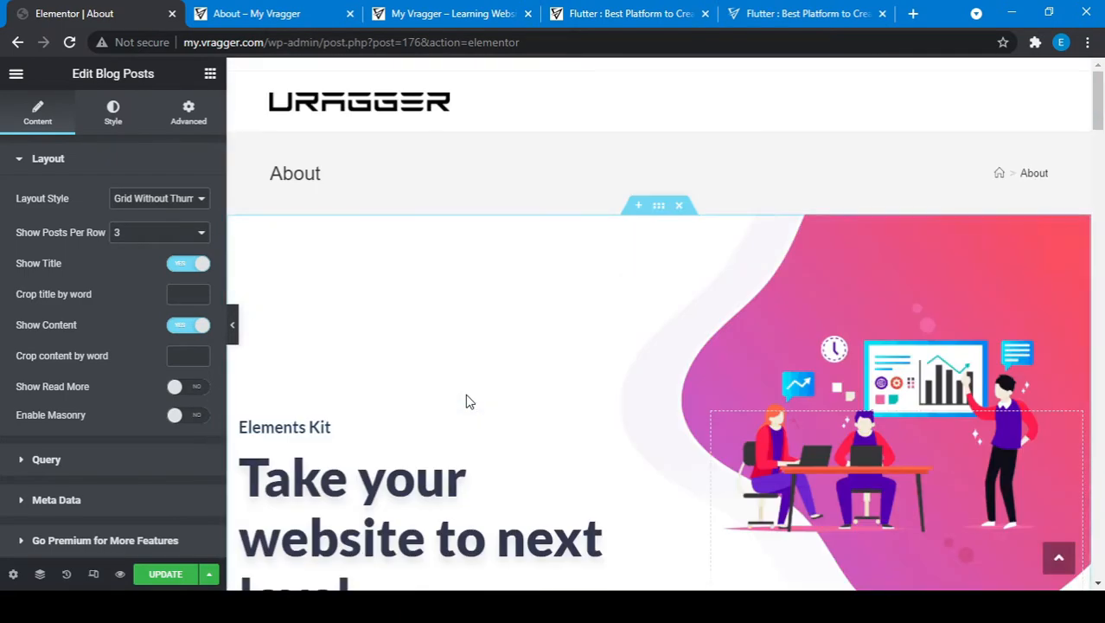
{"action": "scroll", "coordinate": [467, 401], "scroll_direction": "down", "scroll_amount": 3}
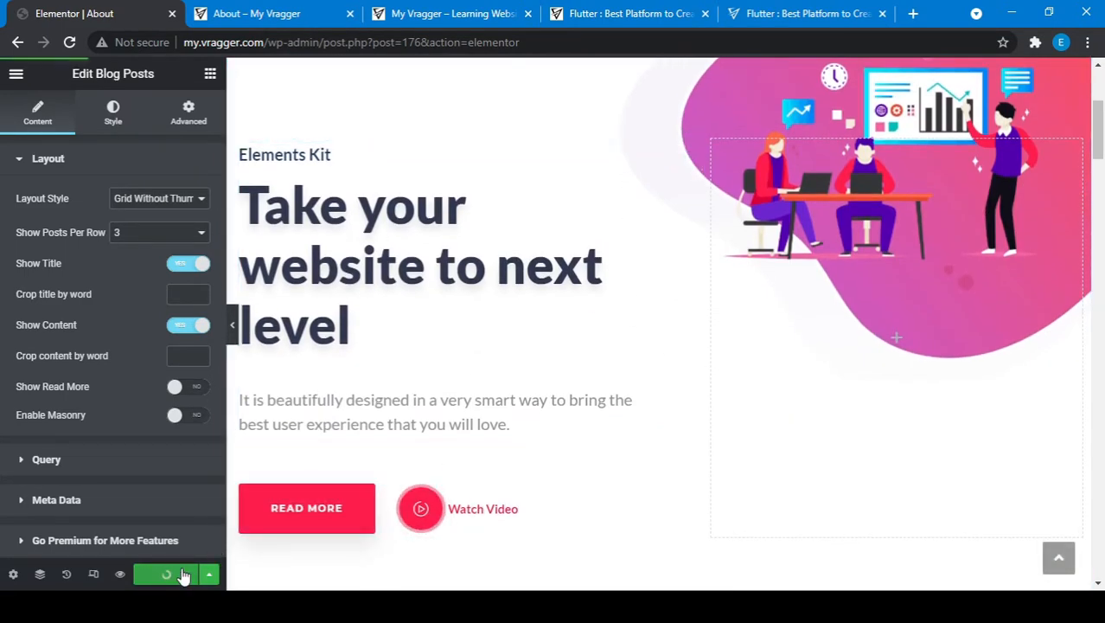
{"action": "left_click", "coordinate": [273, 10]}
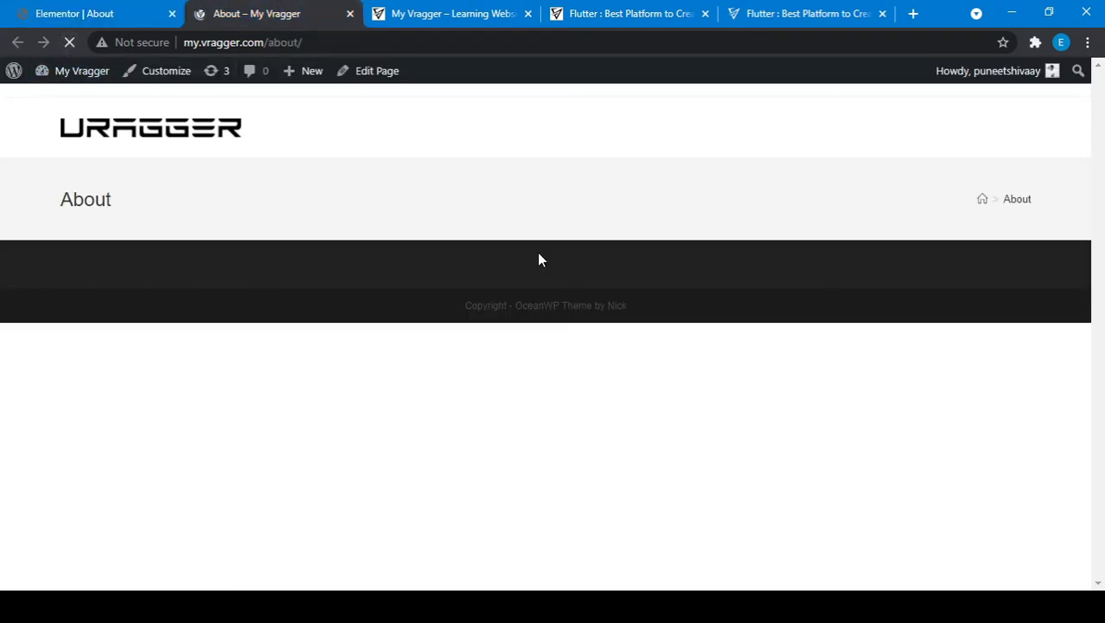
Step: Review the live About page's hero text, service cards, About Us block, pricing plans, testimonials and Latest News section
{"action": "scroll", "coordinate": [537, 256], "scroll_direction": "down", "scroll_amount": 3}
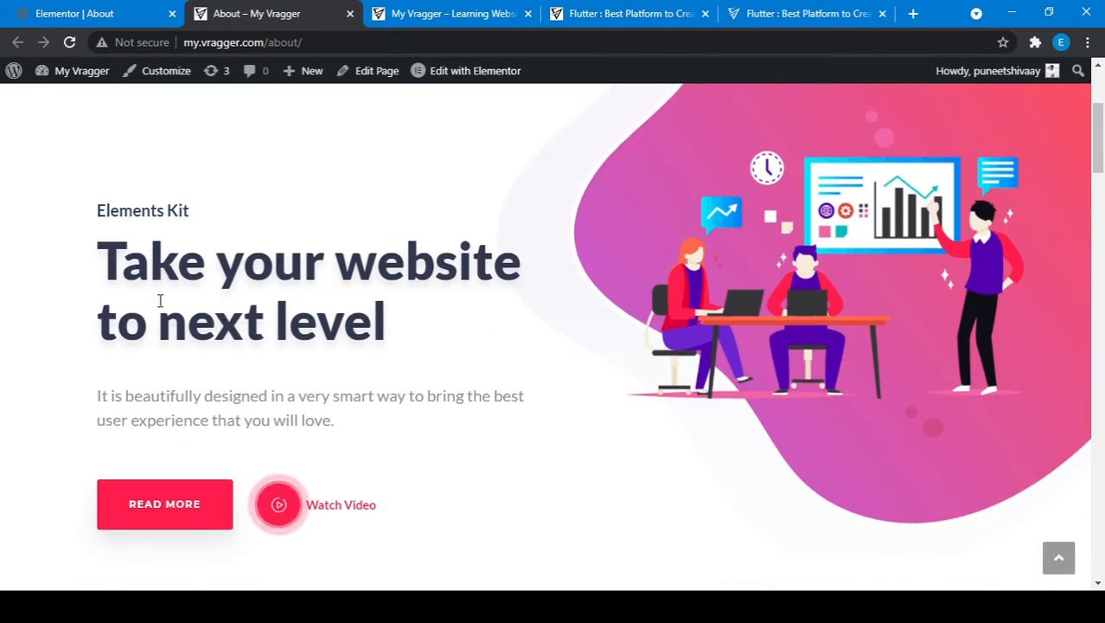
{"action": "left_click_drag", "start_coordinate": [121, 260], "coordinate": [547, 304]}
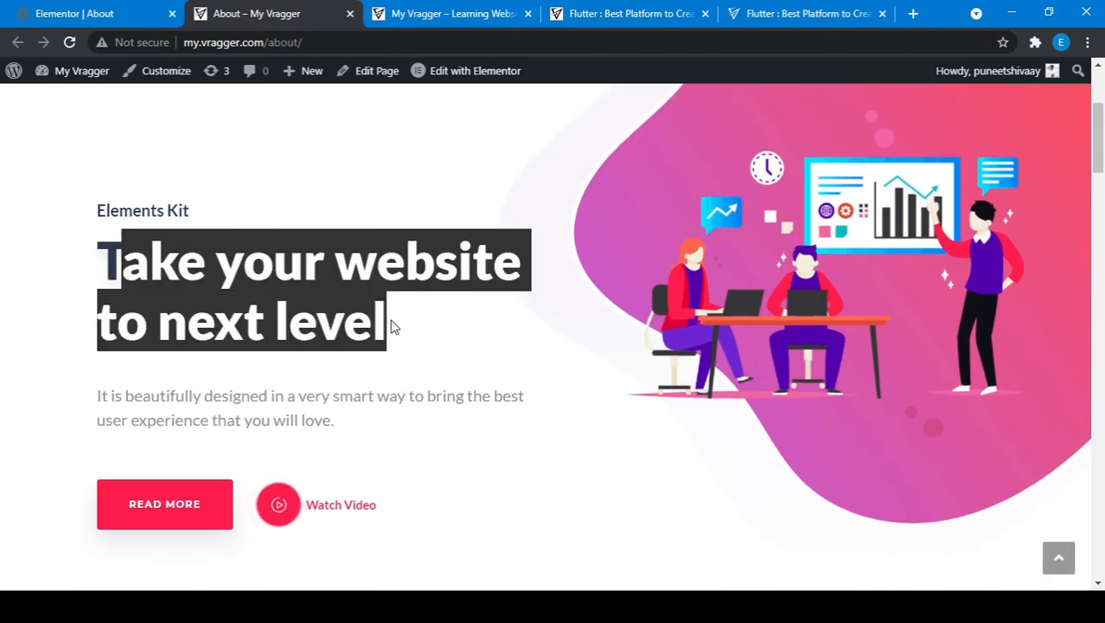
{"action": "left_click_drag", "start_coordinate": [390, 318], "coordinate": [292, 562]}
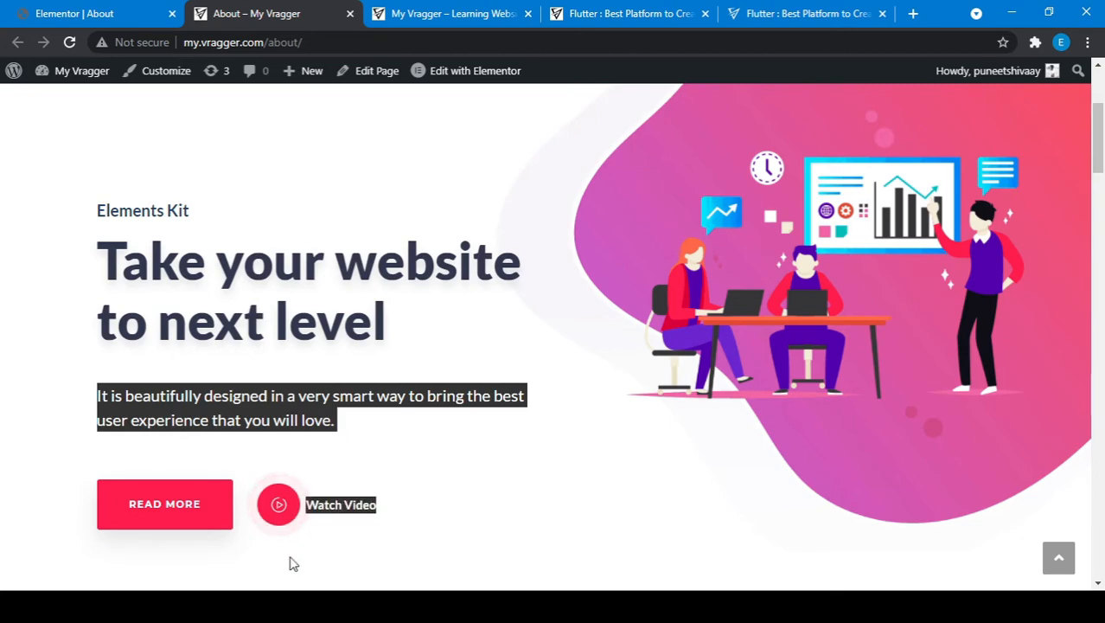
{"action": "scroll", "coordinate": [291, 564], "scroll_direction": "down", "scroll_amount": 2}
{"action": "scroll", "coordinate": [599, 426], "scroll_direction": "down", "scroll_amount": 10}
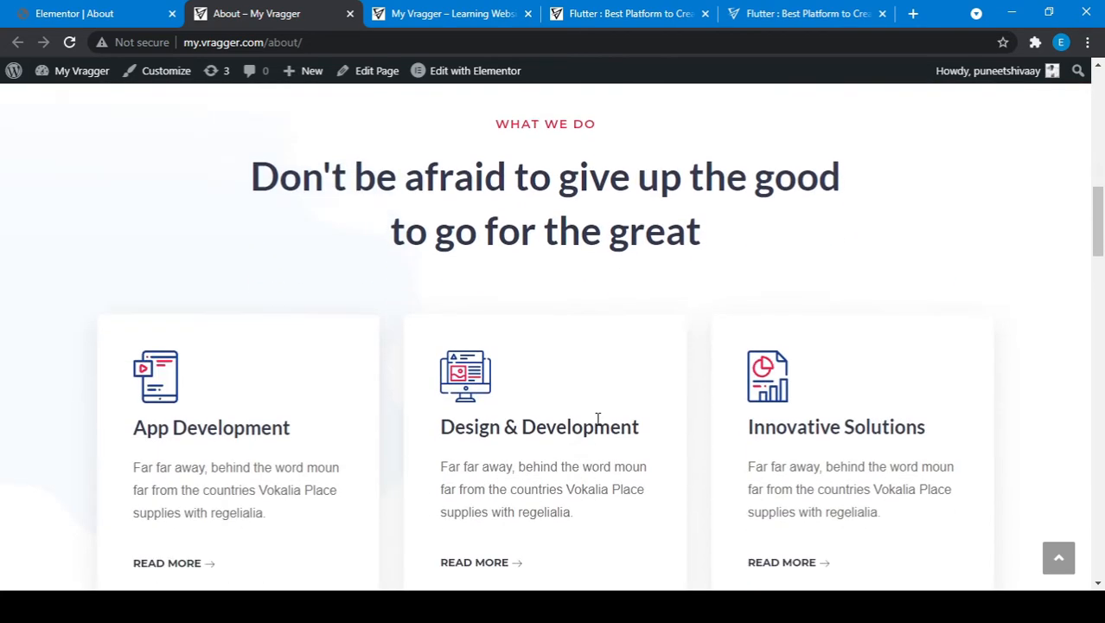
{"action": "scroll", "coordinate": [596, 420], "scroll_direction": "up", "scroll_amount": 1}
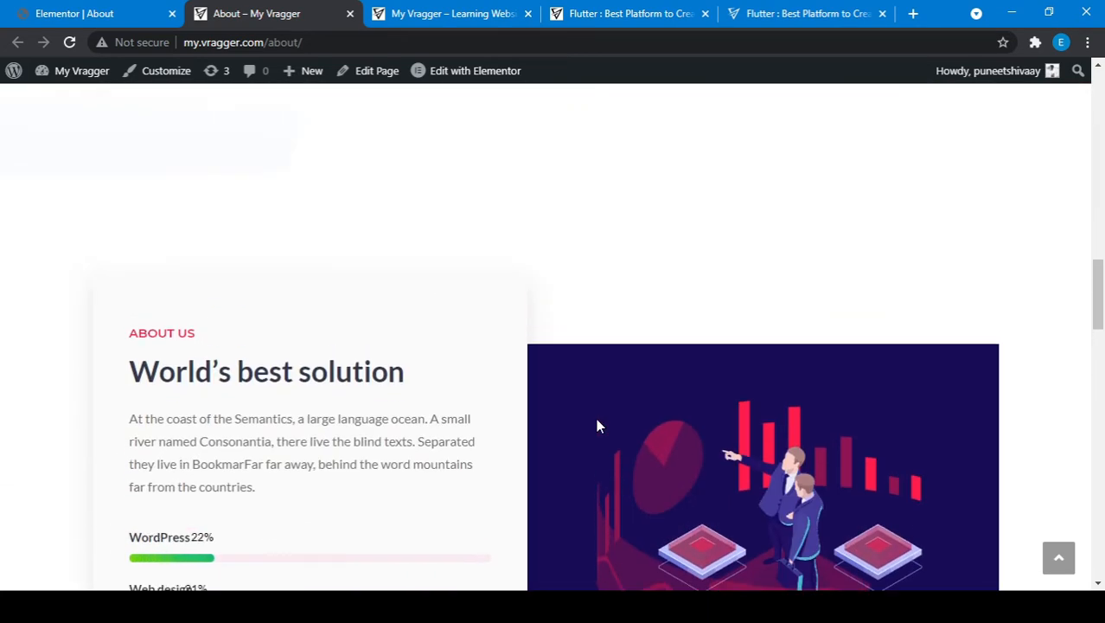
{"action": "scroll", "coordinate": [596, 420], "scroll_direction": "down", "scroll_amount": 5}
{"action": "scroll", "coordinate": [598, 425], "scroll_direction": "down", "scroll_amount": 6}
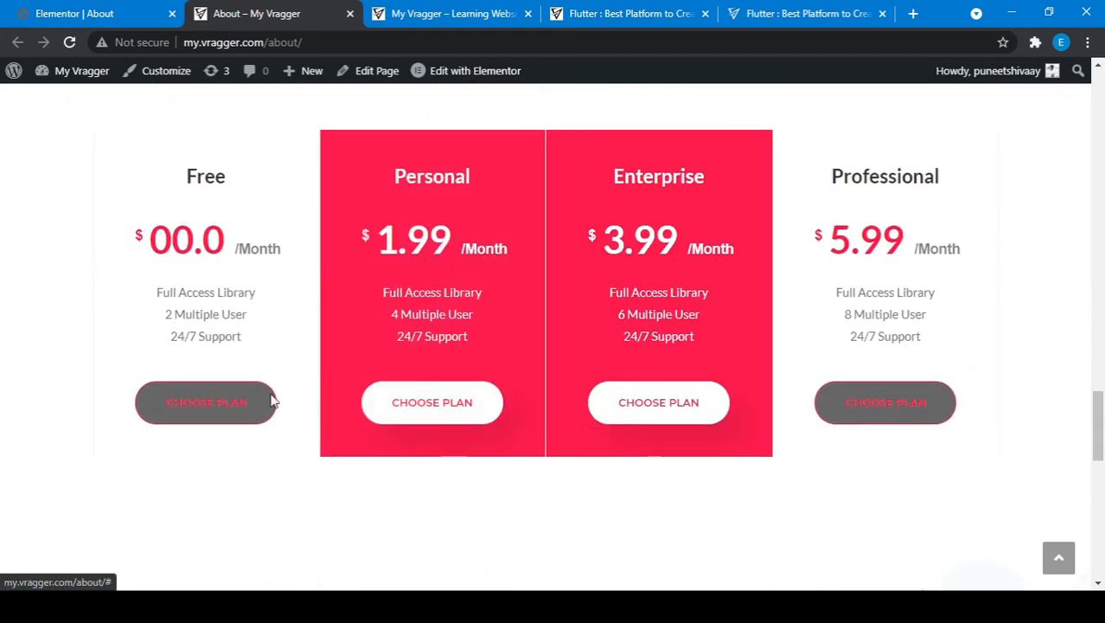
{"action": "scroll", "coordinate": [981, 313], "scroll_direction": "down", "scroll_amount": 6}
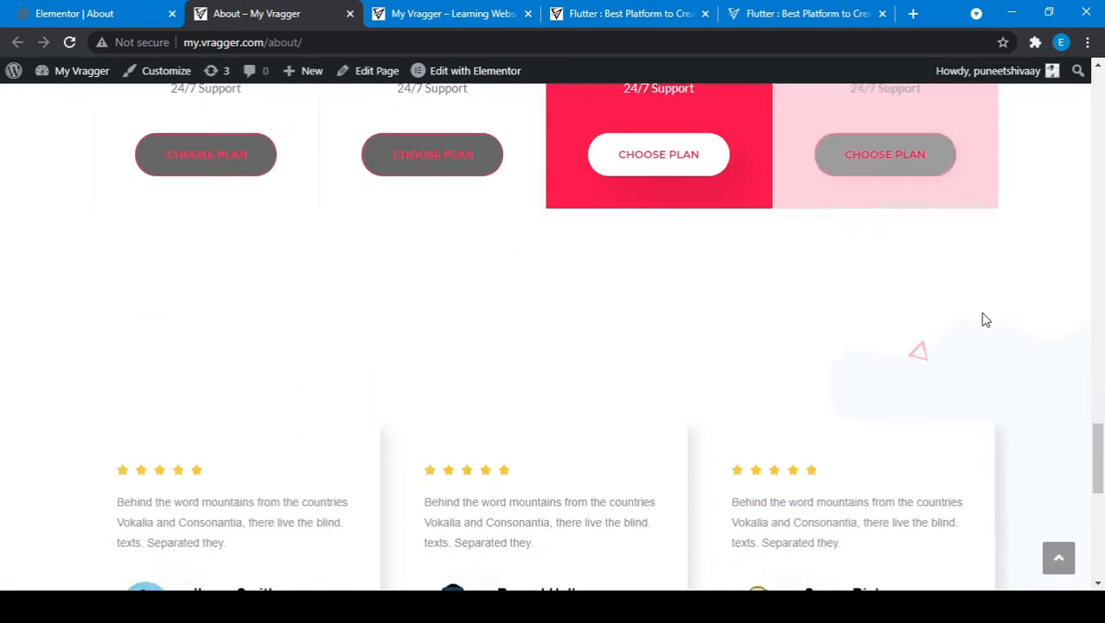
{"action": "scroll", "coordinate": [580, 319], "scroll_direction": "down", "scroll_amount": 4}
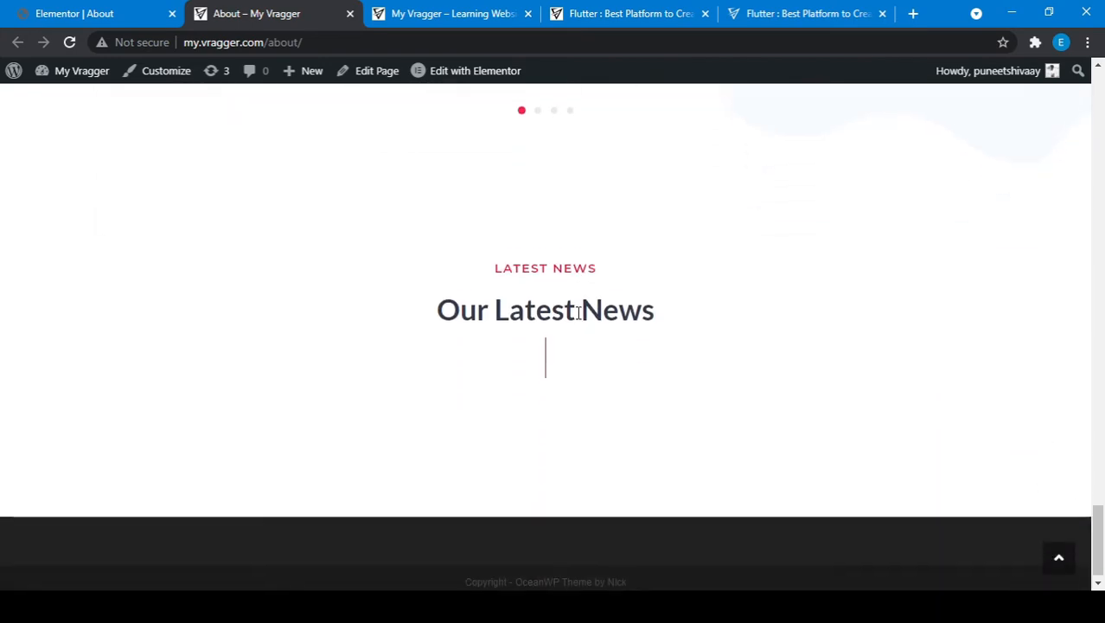
{"action": "scroll", "coordinate": [418, 133], "scroll_direction": "up", "scroll_amount": 10}
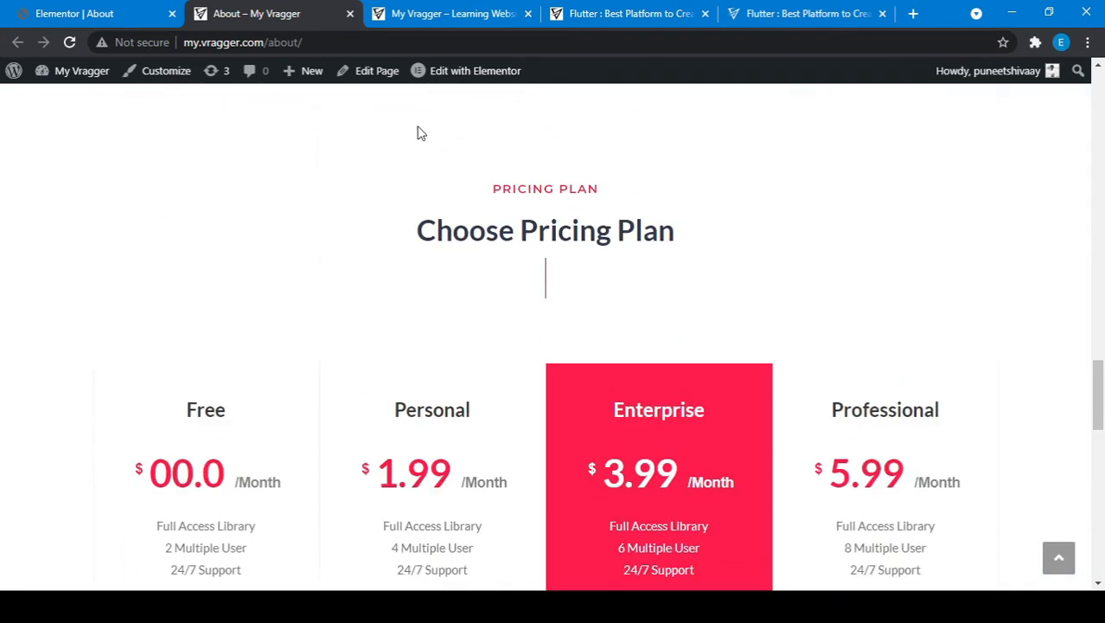
Step: Return to the Elementor editor and open the ElementsKit library's section templates from the empty area at the end of the About page
{"action": "left_click", "coordinate": [88, 7]}
{"action": "scroll", "coordinate": [468, 394], "scroll_direction": "down", "scroll_amount": 10}
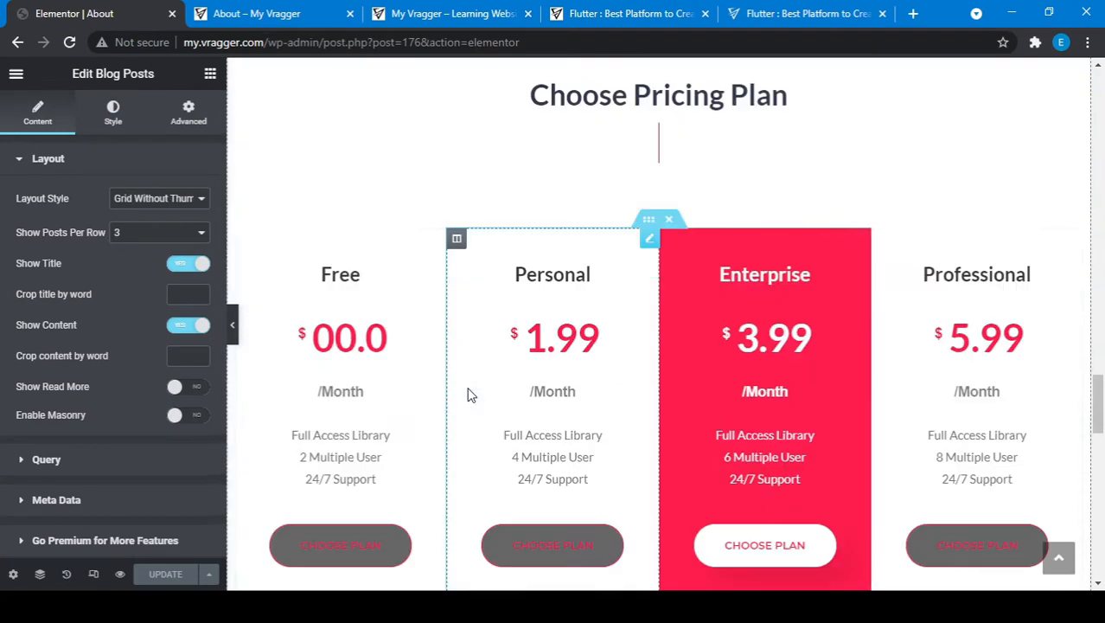
{"action": "scroll", "coordinate": [469, 394], "scroll_direction": "down", "scroll_amount": 5}
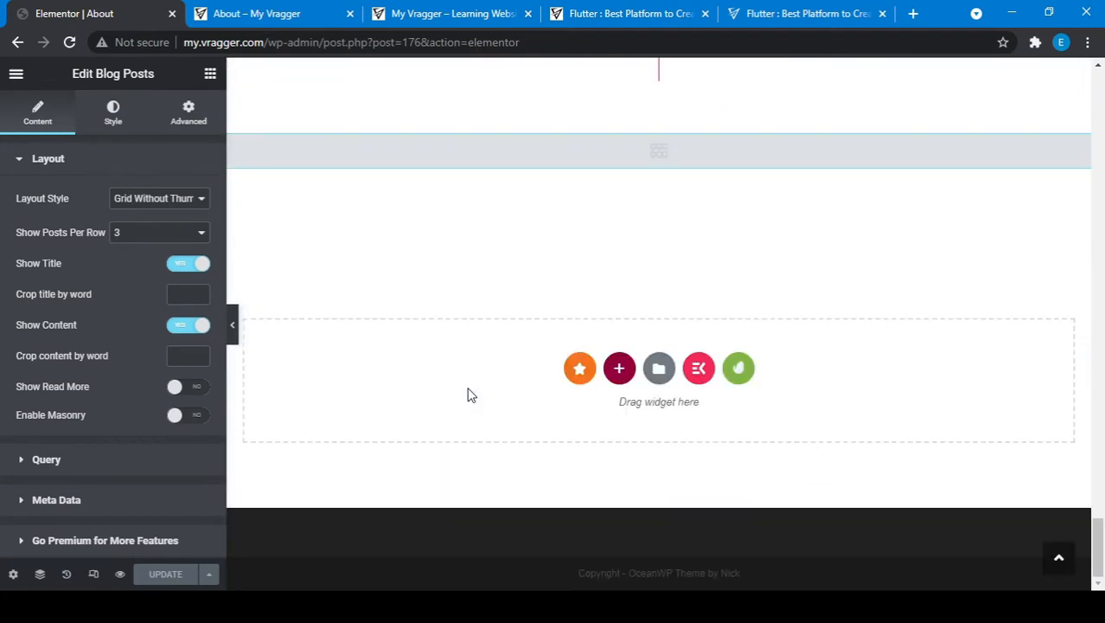
{"action": "left_click", "coordinate": [698, 368]}
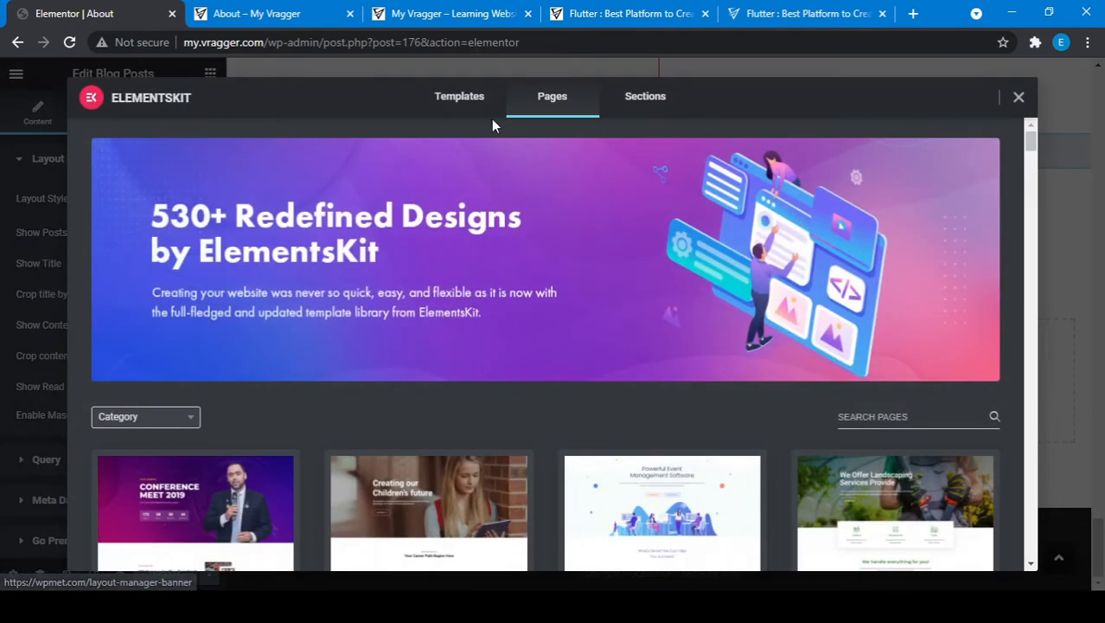
{"action": "left_click", "coordinate": [644, 113]}
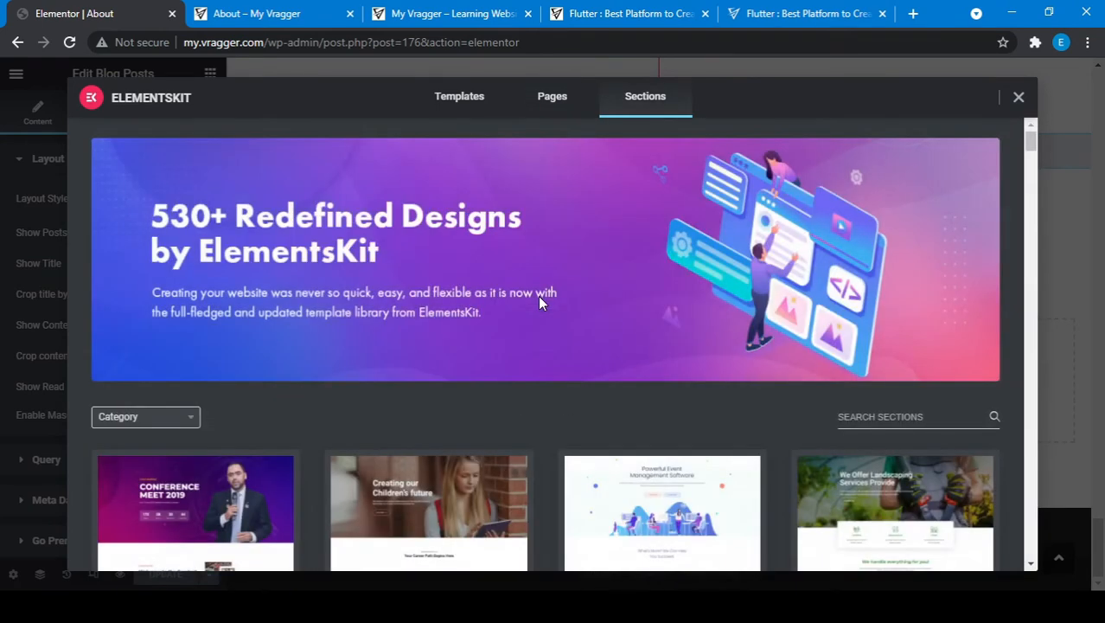
Step: Find the "Heading - Section 03" template with the "Selected Work" design and insert it into the About page
{"action": "scroll", "coordinate": [390, 489], "scroll_direction": "down", "scroll_amount": 1}
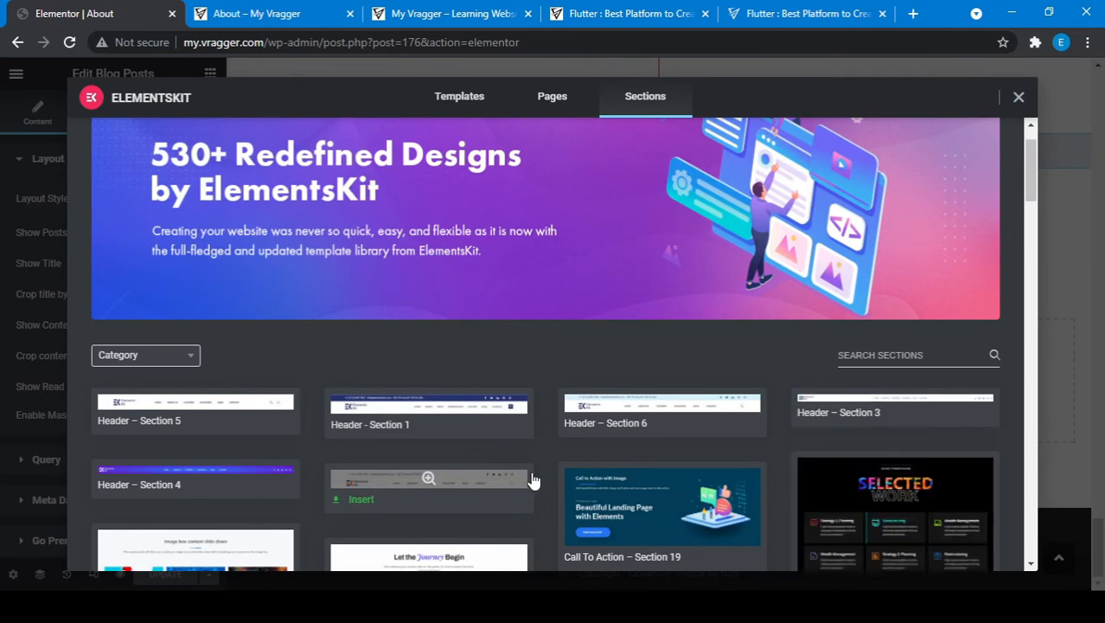
{"action": "scroll", "coordinate": [646, 465], "scroll_direction": "down", "scroll_amount": 2}
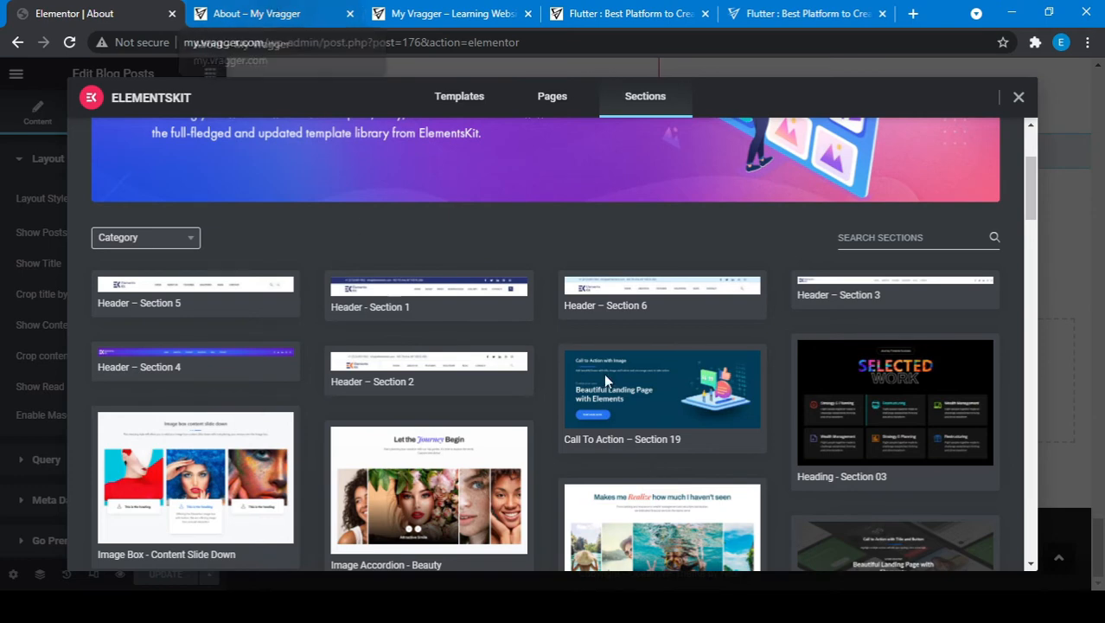
{"action": "scroll", "coordinate": [644, 413], "scroll_direction": "down", "scroll_amount": 1}
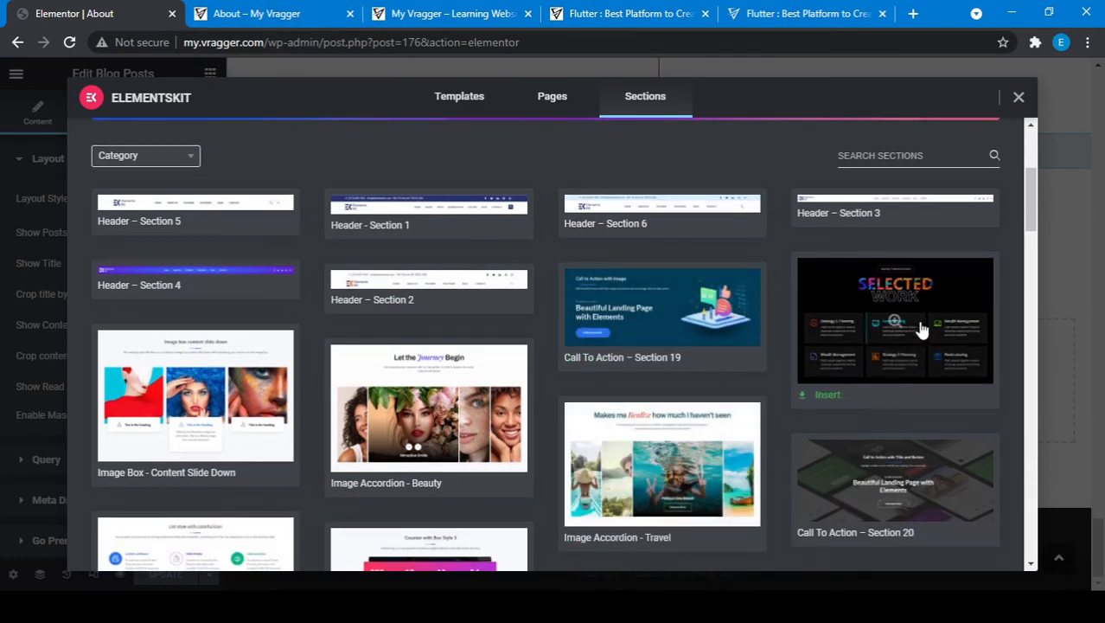
{"action": "scroll", "coordinate": [596, 383], "scroll_direction": "down", "scroll_amount": 3}
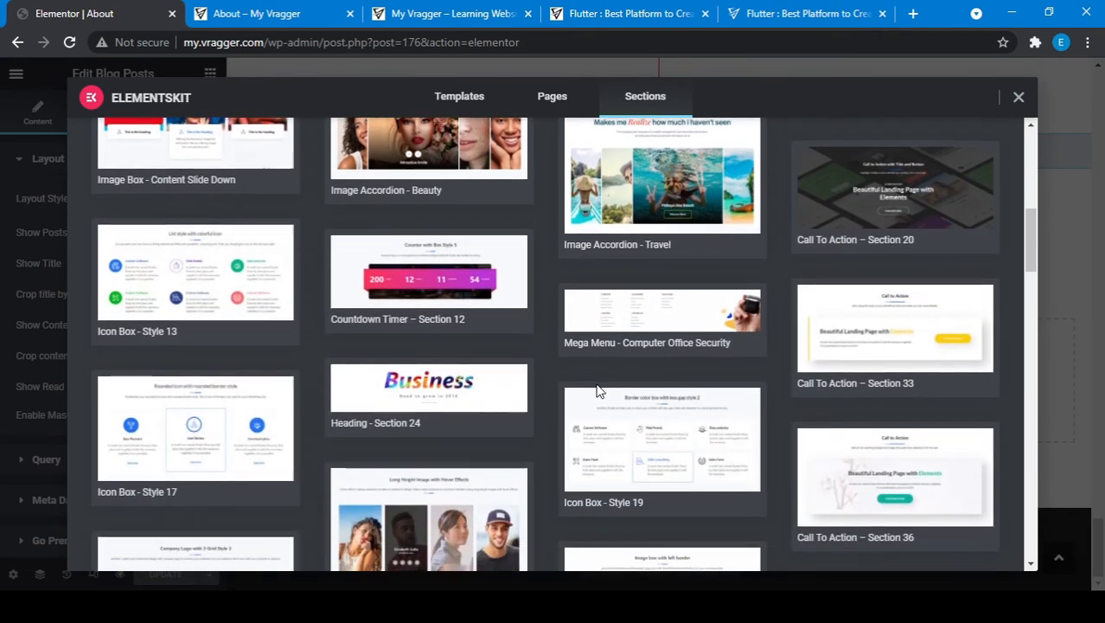
{"action": "scroll", "coordinate": [761, 266], "scroll_direction": "up", "scroll_amount": 2}
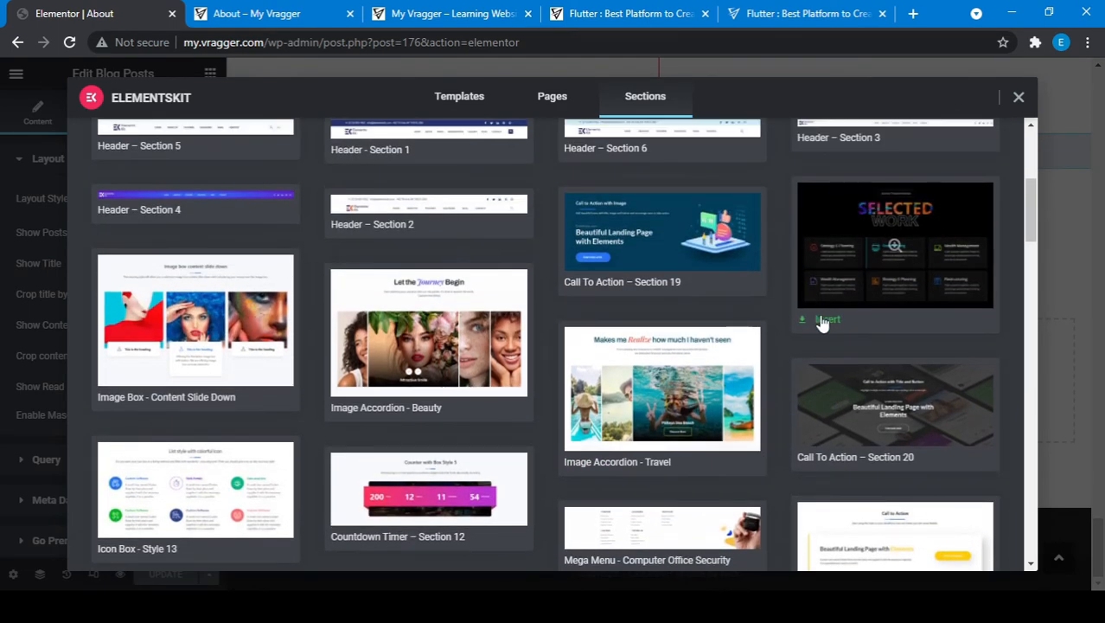
{"action": "left_click", "coordinate": [822, 320]}
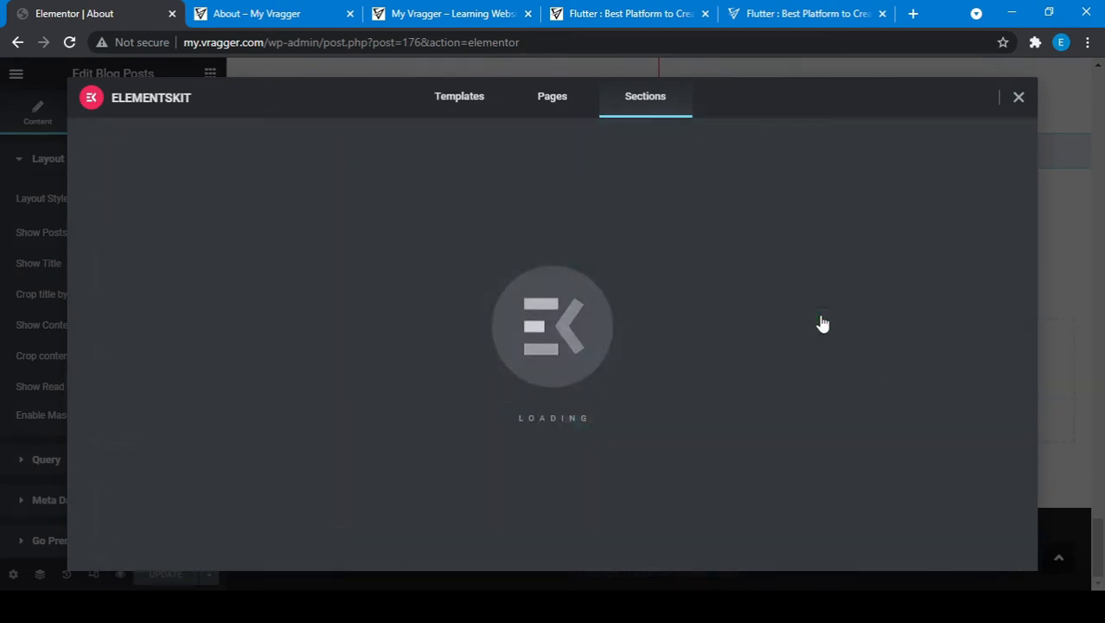
Step: Check the end of the live About page around "Our Latest News", then return to the Elementor editor
{"action": "left_click", "coordinate": [290, 9]}
{"action": "scroll", "coordinate": [484, 292], "scroll_direction": "down", "scroll_amount": 2}
{"action": "scroll", "coordinate": [484, 291], "scroll_direction": "down", "scroll_amount": 10}
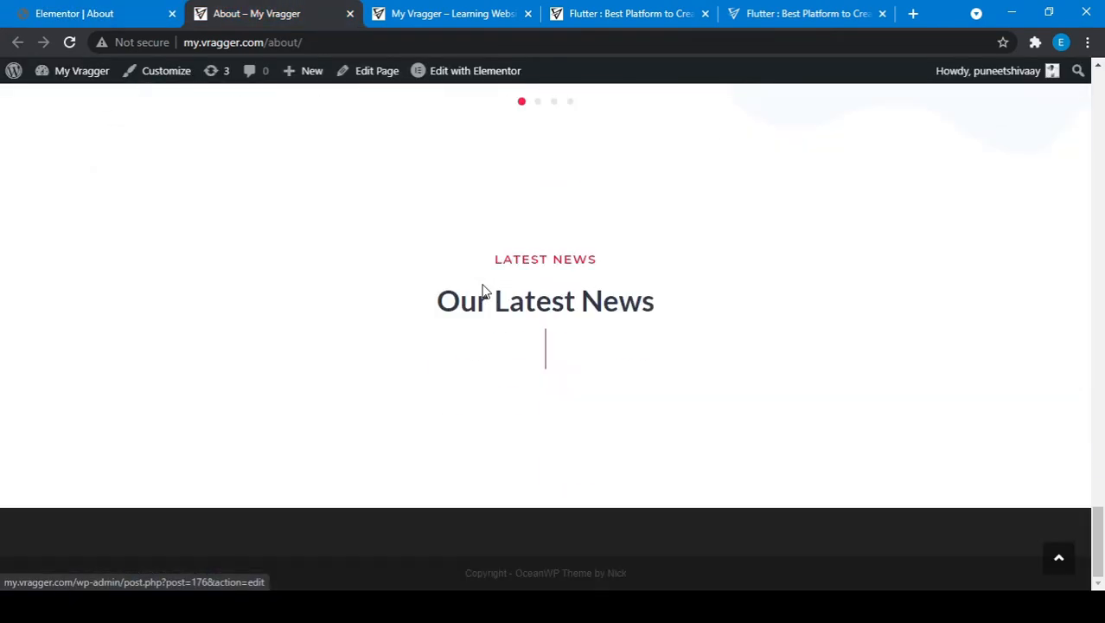
{"action": "left_click", "coordinate": [141, 9]}
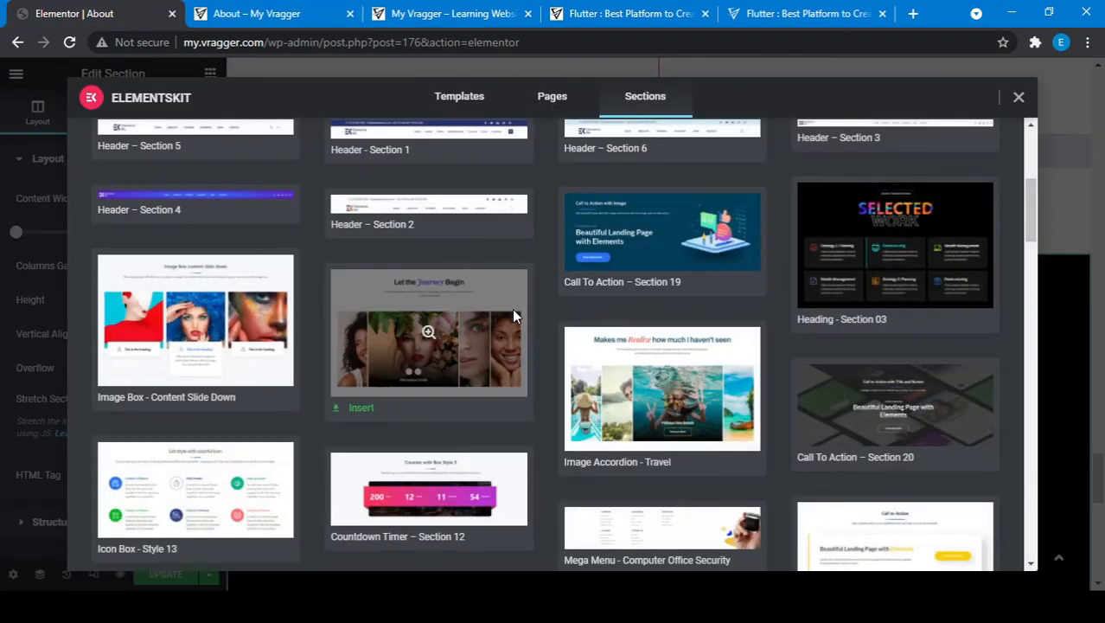
Step: Close the ElementsKit library, update the About page with the inserted section and reload the live page
{"action": "key", "text": "Escape"}
{"action": "scroll", "coordinate": [663, 444], "scroll_direction": "down", "scroll_amount": 6}
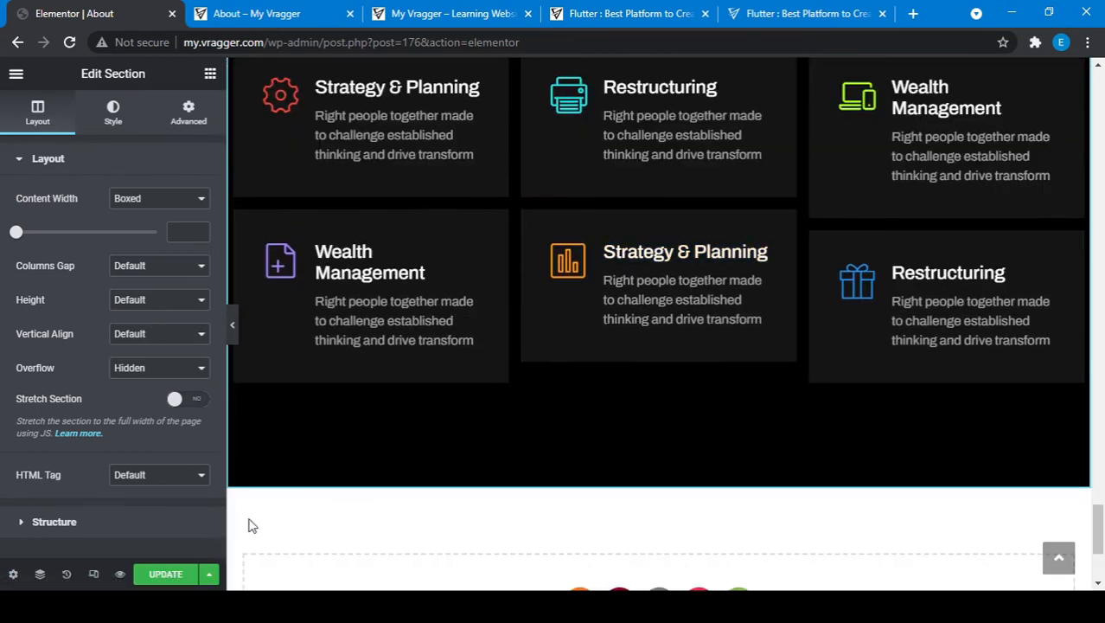
{"action": "left_click", "coordinate": [165, 574]}
{"action": "left_click", "coordinate": [213, 6]}
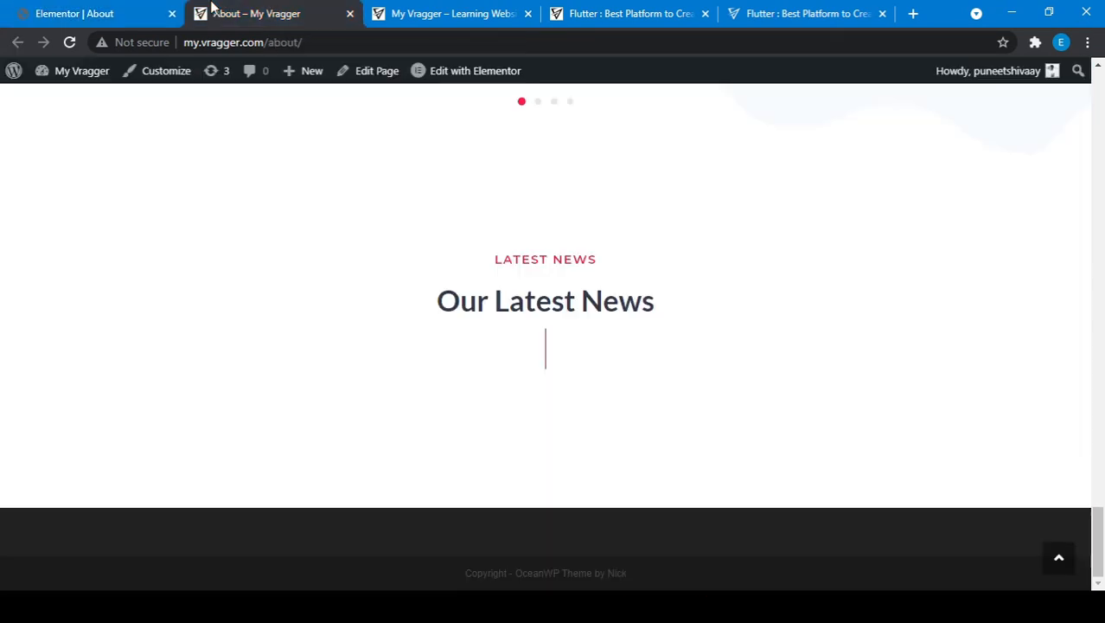
{"action": "left_click", "coordinate": [71, 43]}
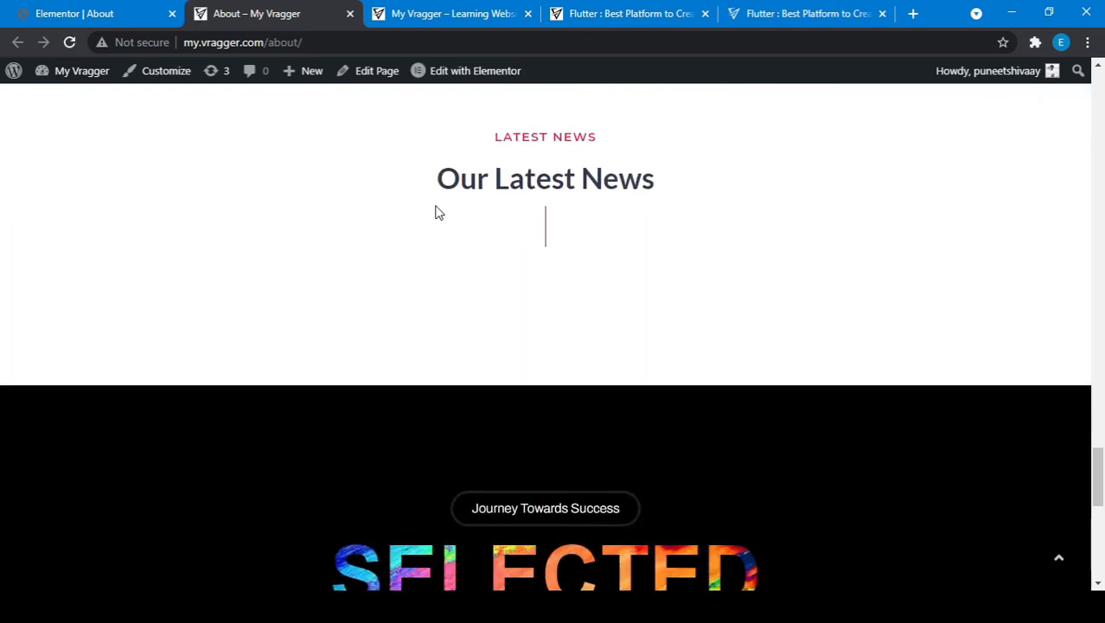
Step: Review the "Selected Work" heading and its service cards below "Our Latest News" on the live About page
{"action": "scroll", "coordinate": [436, 212], "scroll_direction": "down", "scroll_amount": 10}
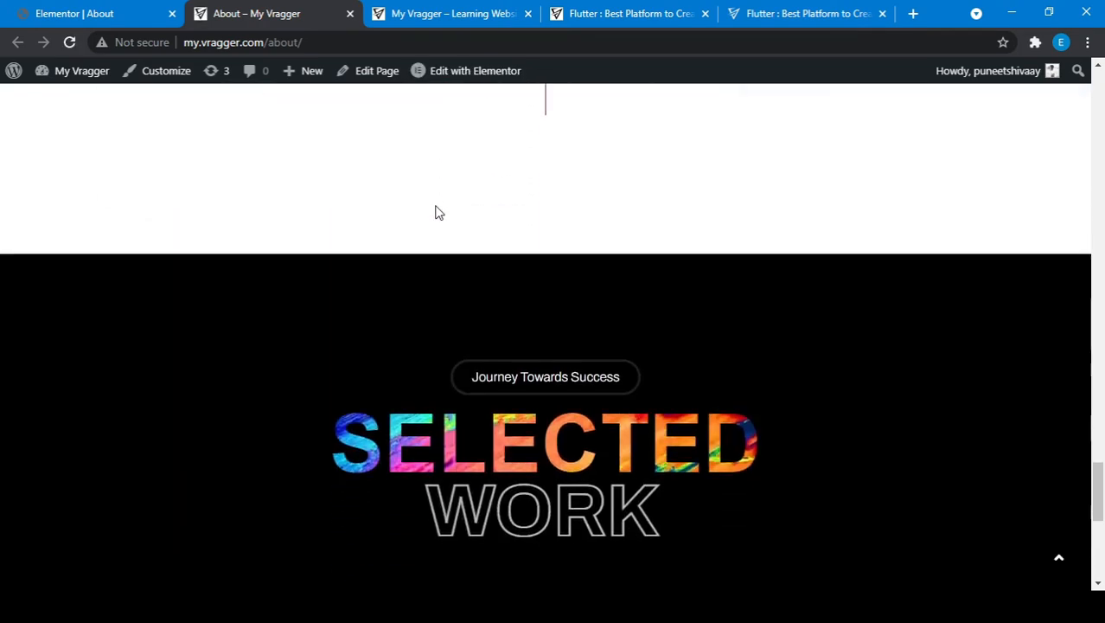
{"action": "scroll", "coordinate": [435, 212], "scroll_direction": "down", "scroll_amount": 2}
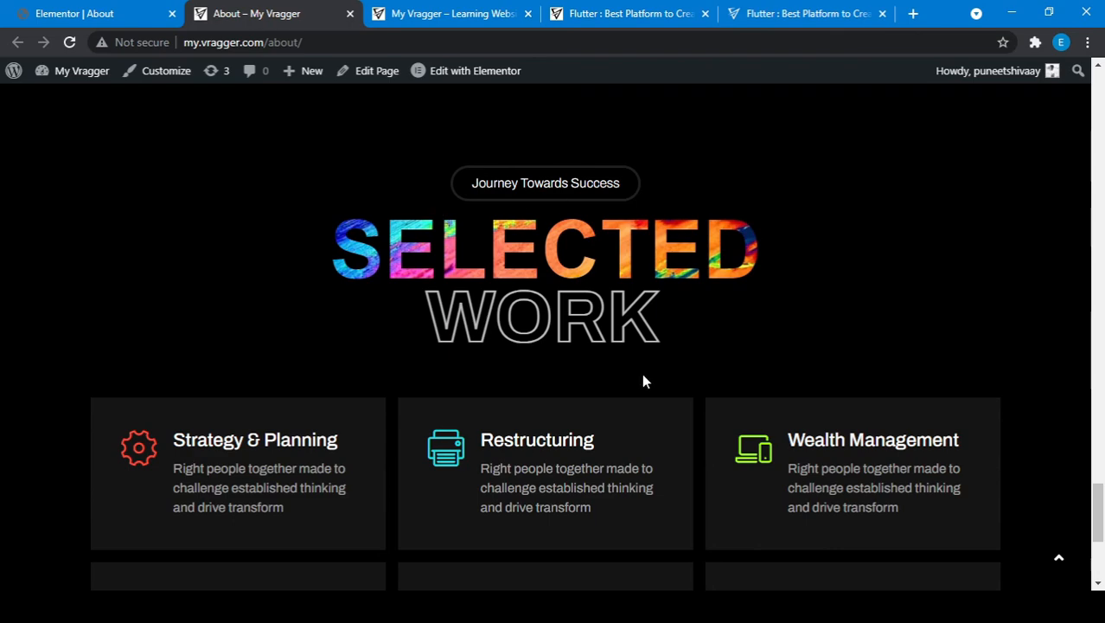
{"action": "scroll", "coordinate": [641, 381], "scroll_direction": "down", "scroll_amount": 1}
{"action": "scroll", "coordinate": [572, 447], "scroll_direction": "down", "scroll_amount": 3}
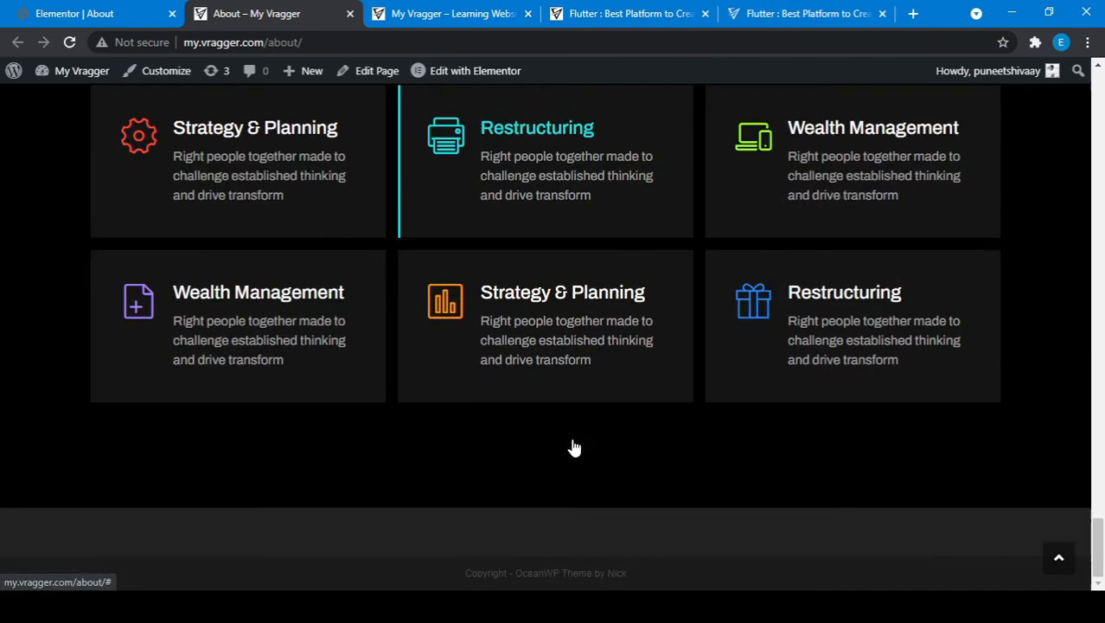
{"action": "scroll", "coordinate": [414, 289], "scroll_direction": "up", "scroll_amount": 10}
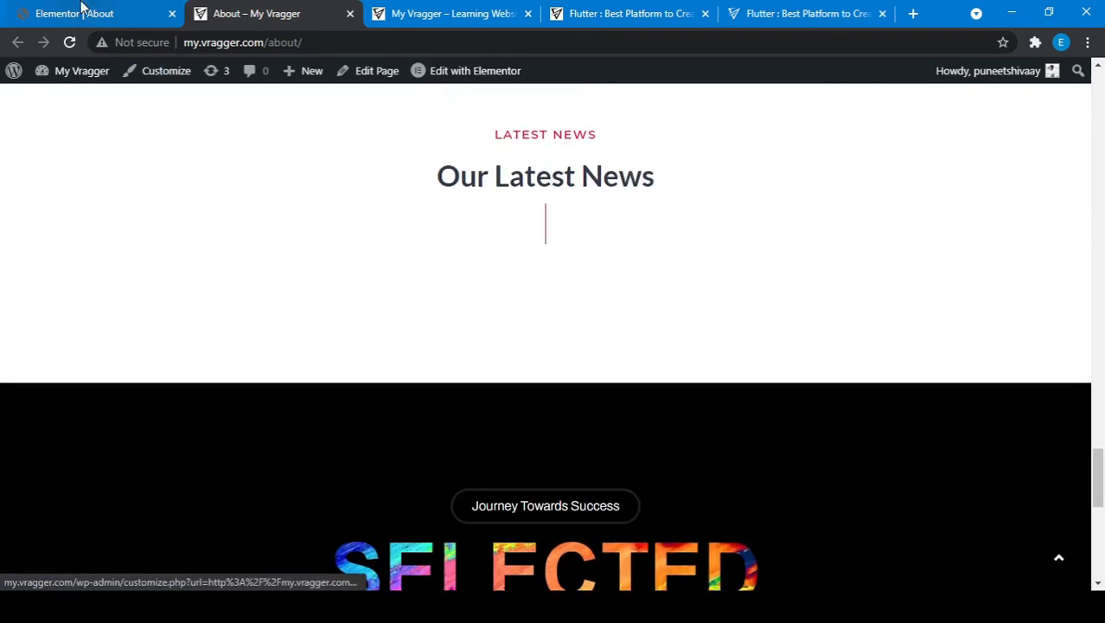
Step: Return to the Elementor editor, look at the ElementsKit section library from the area below "Selected Work", and close it
{"action": "left_click", "coordinate": [82, 11]}
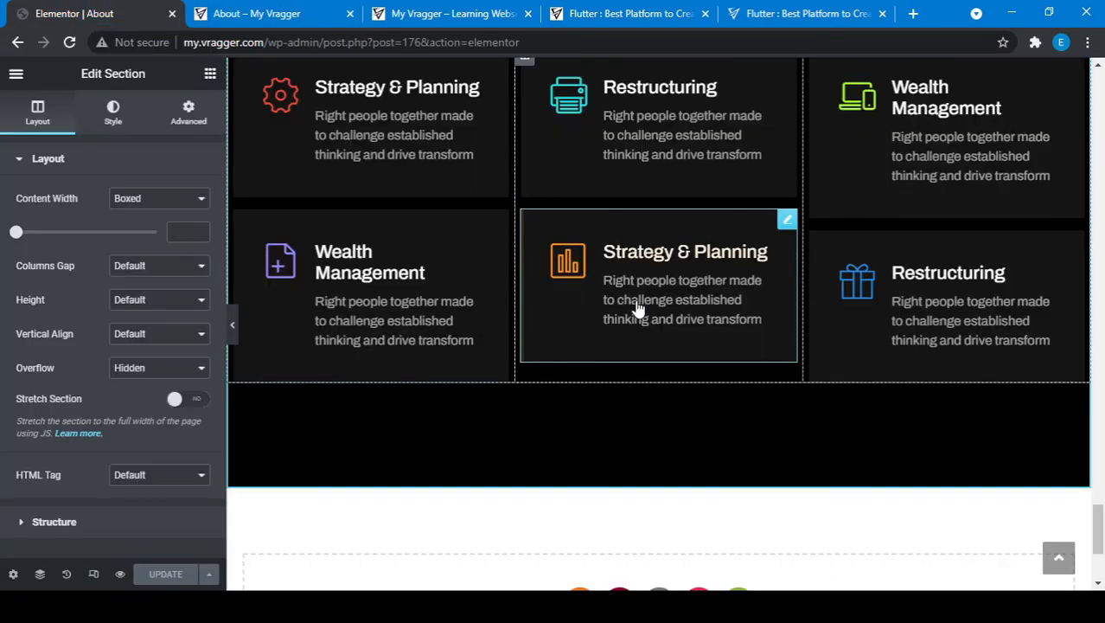
{"action": "scroll", "coordinate": [361, 414], "scroll_direction": "up", "scroll_amount": 3}
{"action": "scroll", "coordinate": [362, 414], "scroll_direction": "down", "scroll_amount": 5}
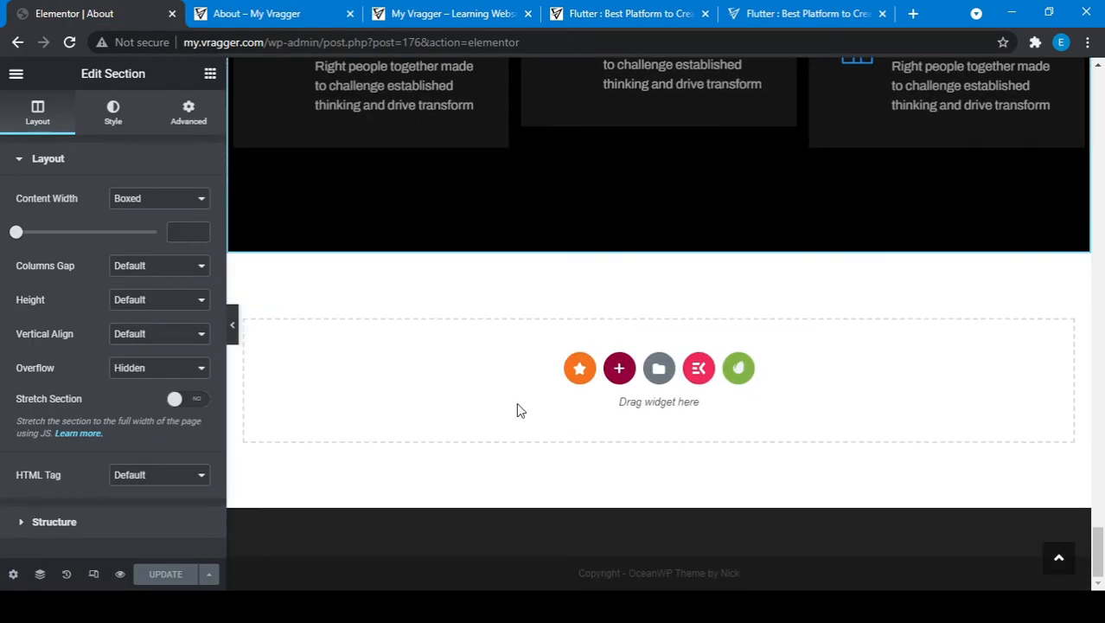
{"action": "left_click", "coordinate": [698, 370]}
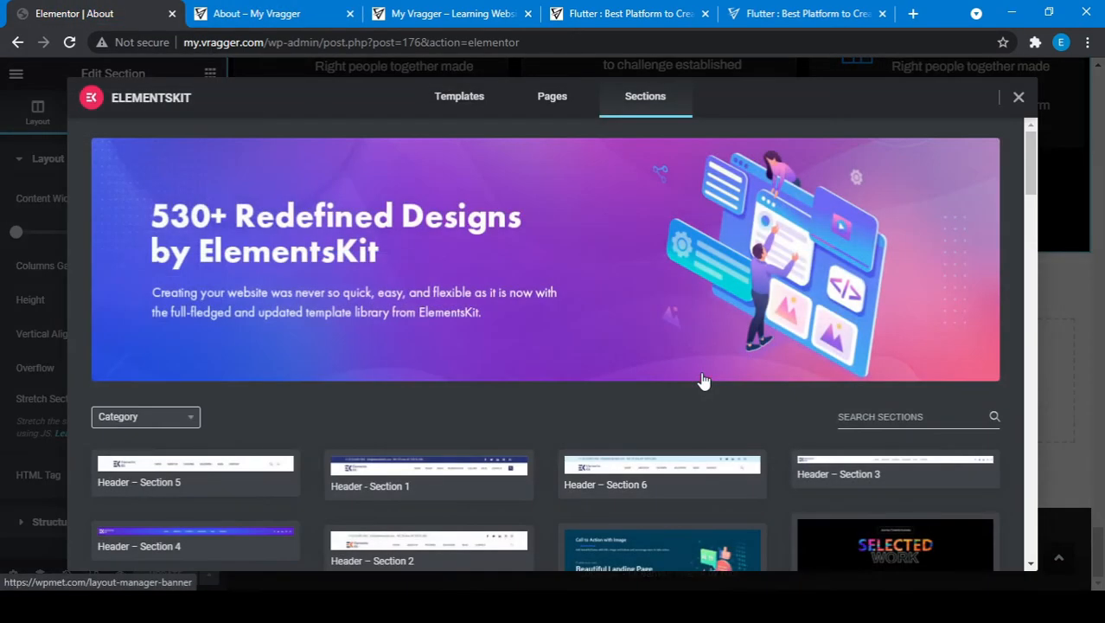
{"action": "left_click", "coordinate": [1019, 98]}
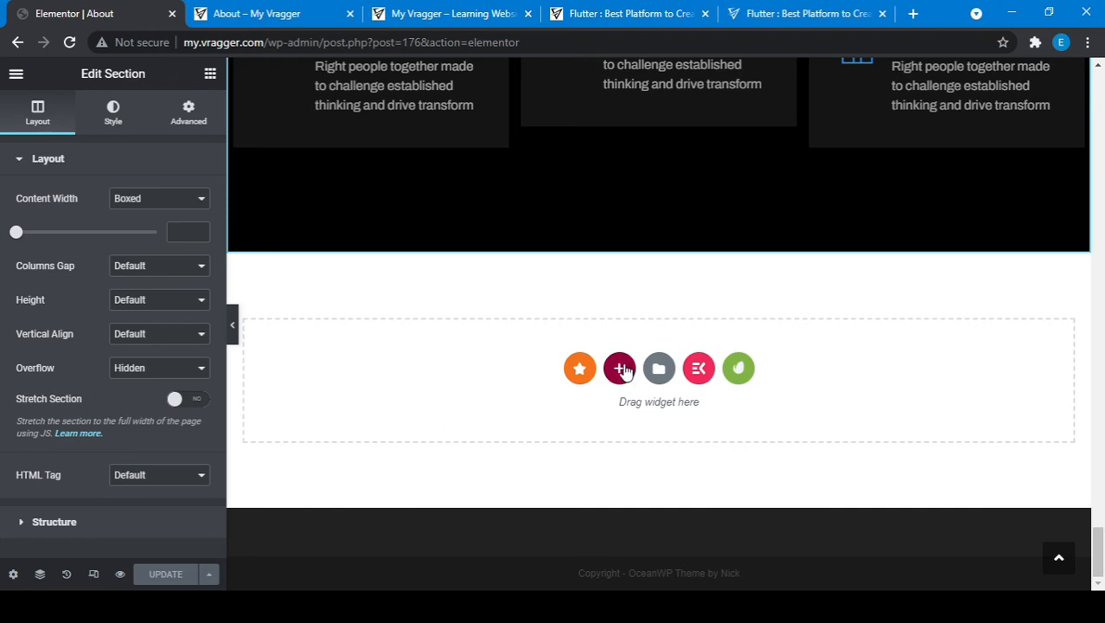
Step: Open the Envato template library, look over its installed kits and show the free template kits
{"action": "left_click", "coordinate": [747, 379]}
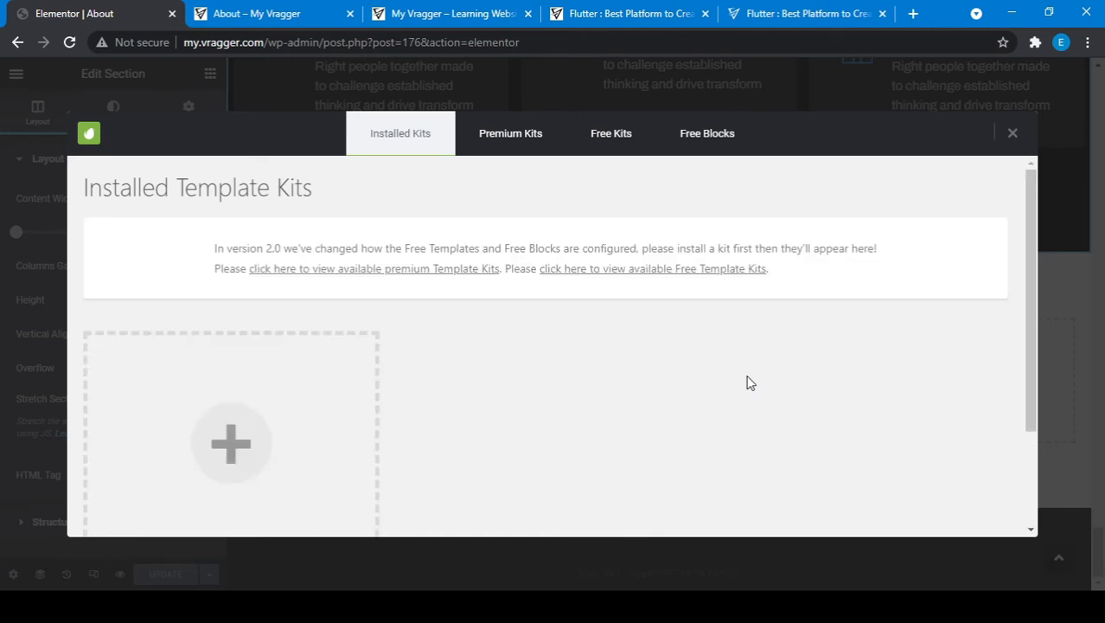
{"action": "scroll", "coordinate": [538, 311], "scroll_direction": "down", "scroll_amount": 2}
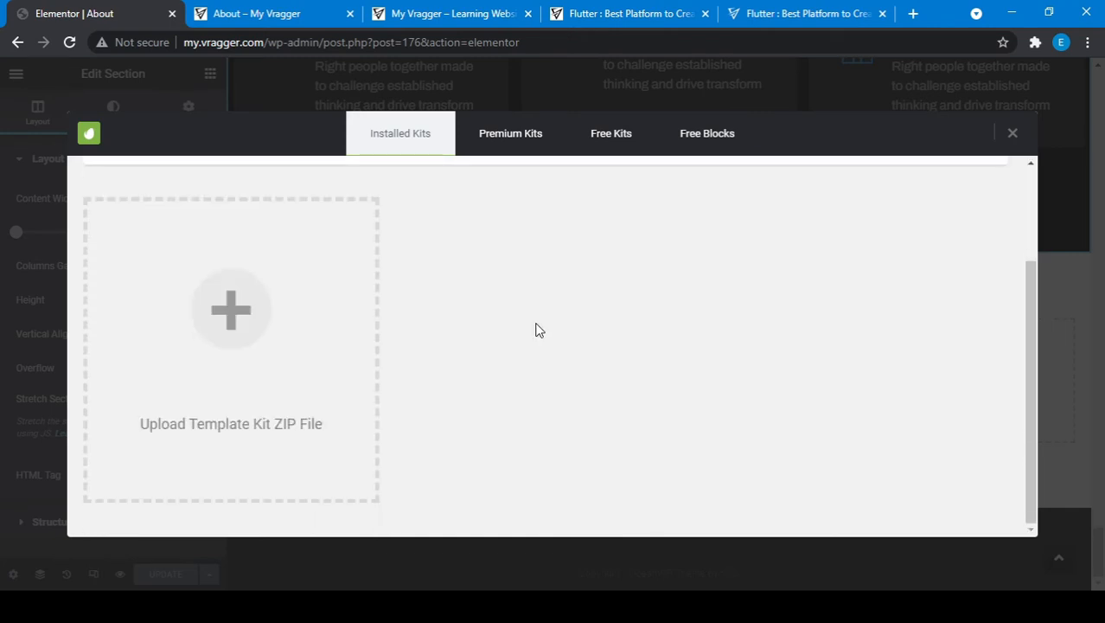
{"action": "scroll", "coordinate": [538, 311], "scroll_direction": "up", "scroll_amount": 2}
{"action": "left_click", "coordinate": [606, 145]}
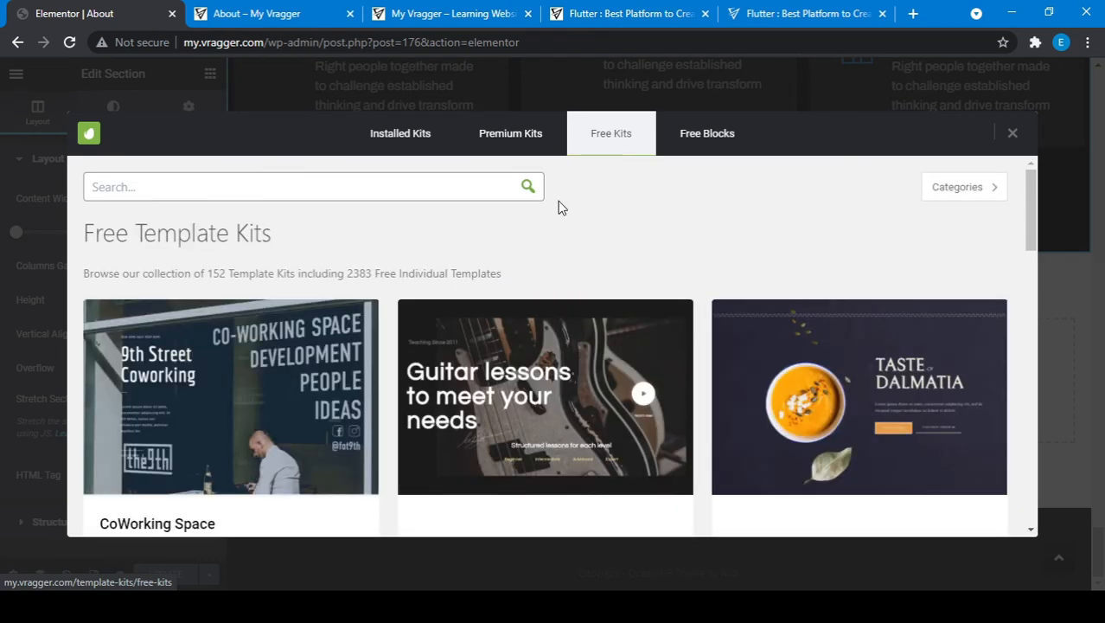
Step: Browse the first page of free template kits from CoWorking Space down to STEM School and back up to Cyber Security
{"action": "scroll", "coordinate": [491, 370], "scroll_direction": "down", "scroll_amount": 2}
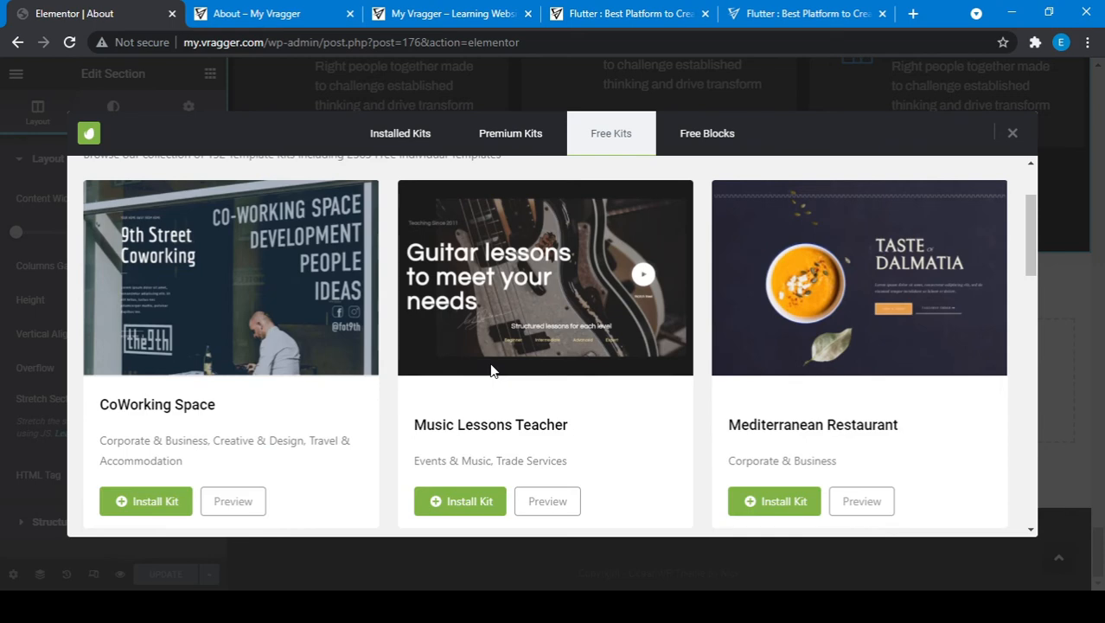
{"action": "scroll", "coordinate": [491, 370], "scroll_direction": "down", "scroll_amount": 5}
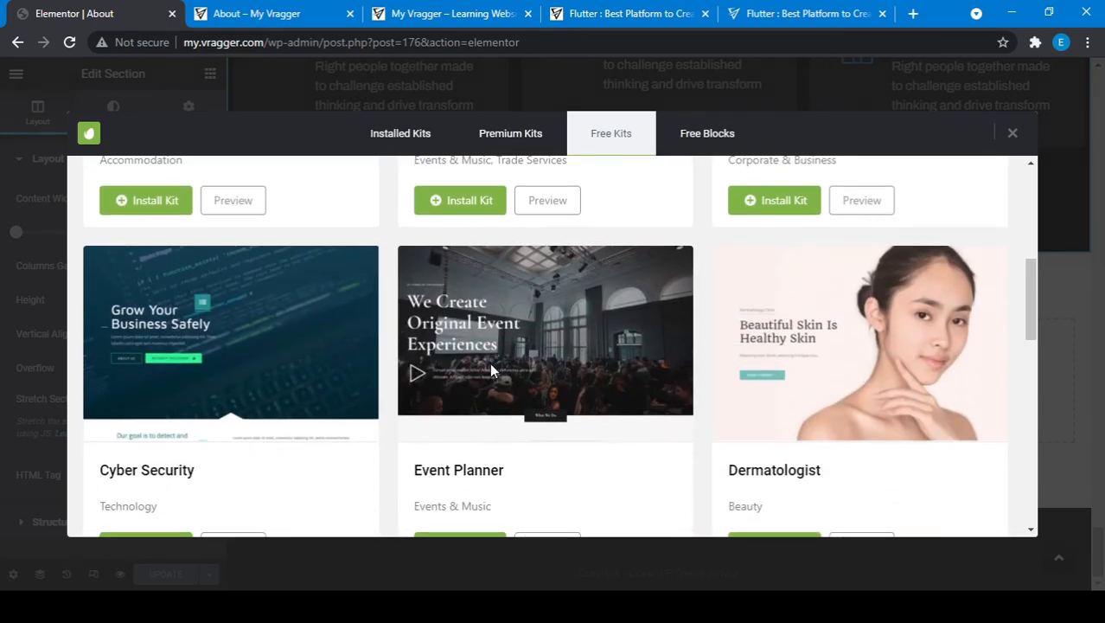
{"action": "scroll", "coordinate": [490, 370], "scroll_direction": "down", "scroll_amount": 2}
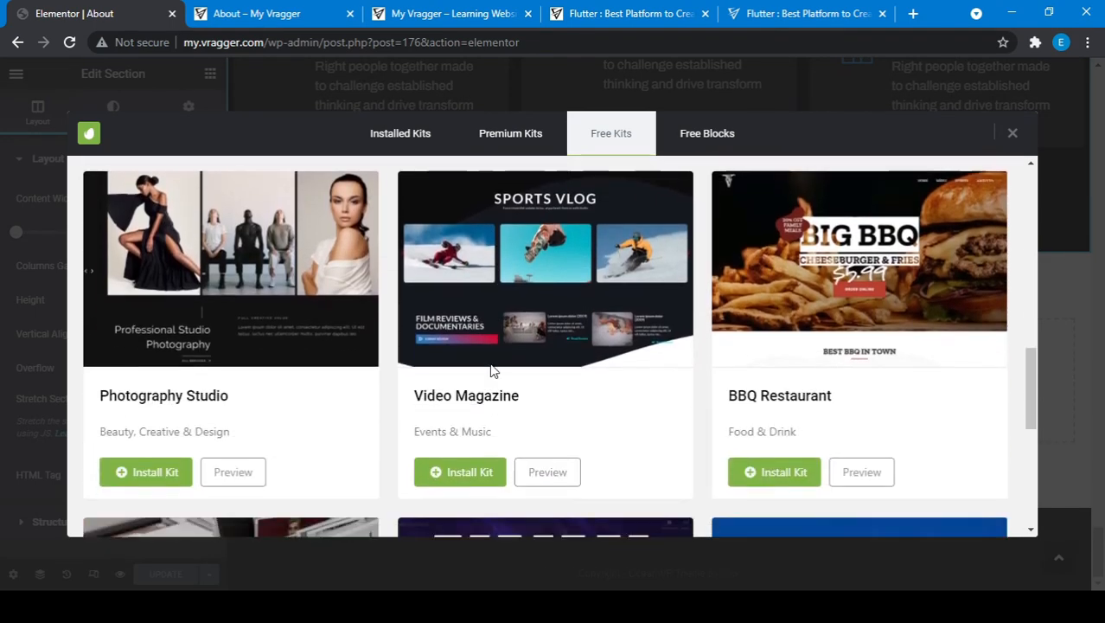
{"action": "scroll", "coordinate": [490, 370], "scroll_direction": "down", "scroll_amount": 2}
{"action": "scroll", "coordinate": [490, 370], "scroll_direction": "down", "scroll_amount": 4}
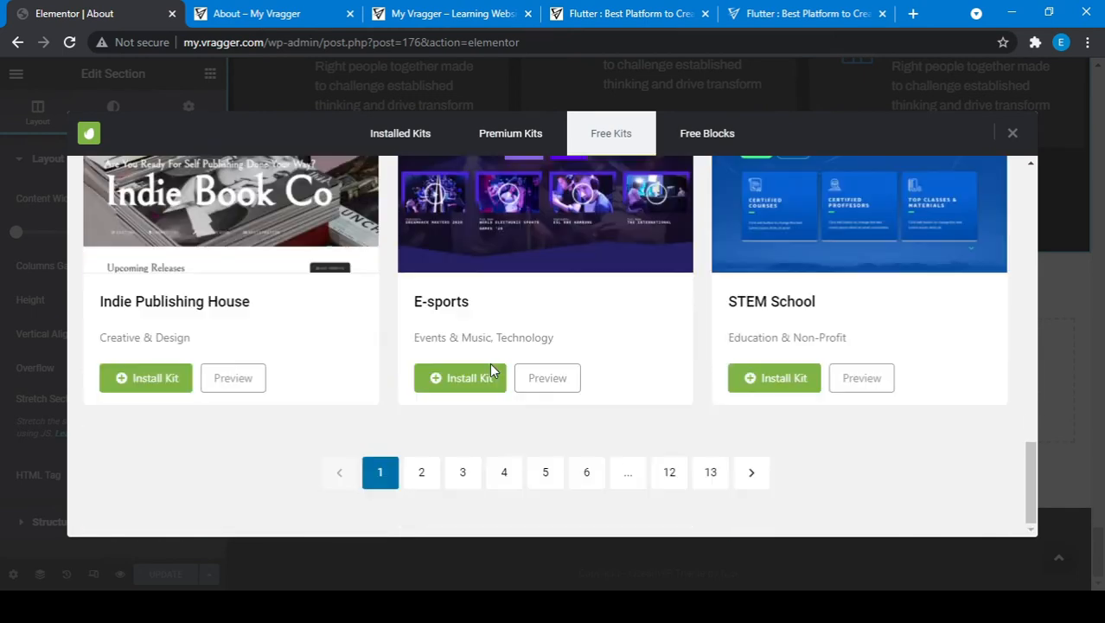
{"action": "scroll", "coordinate": [491, 370], "scroll_direction": "up", "scroll_amount": 9}
{"action": "scroll", "coordinate": [490, 370], "scroll_direction": "up", "scroll_amount": 2}
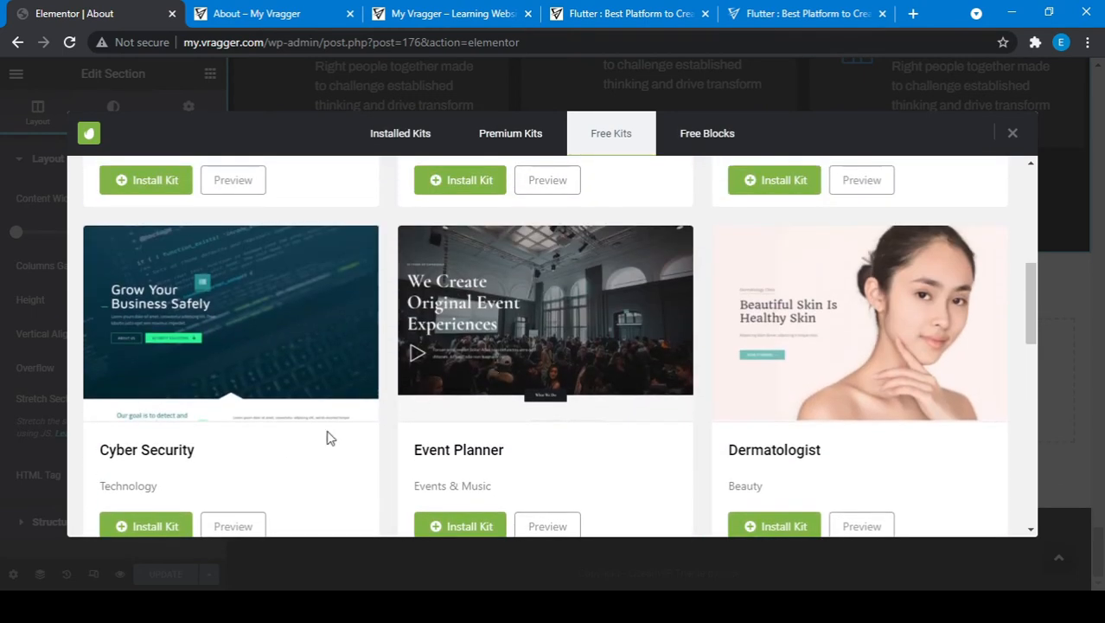
Step: Preview the Cyber Security template kit and view its page designs in the separate preview tab
{"action": "scroll", "coordinate": [328, 437], "scroll_direction": "down", "scroll_amount": 1}
{"action": "left_click", "coordinate": [235, 462]}
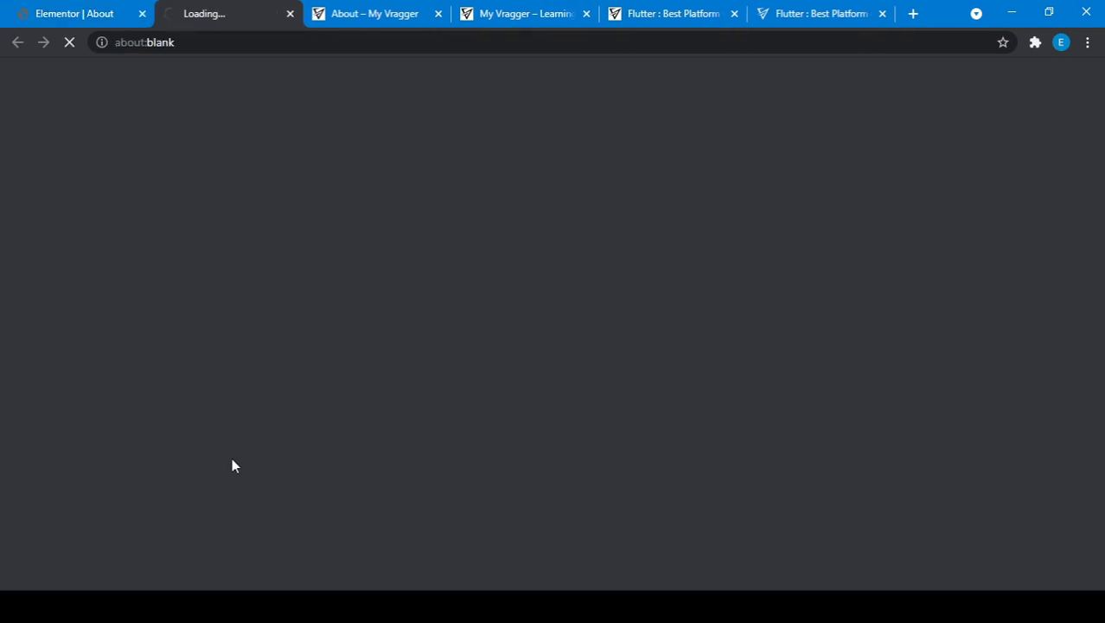
{"action": "left_click", "coordinate": [78, 7]}
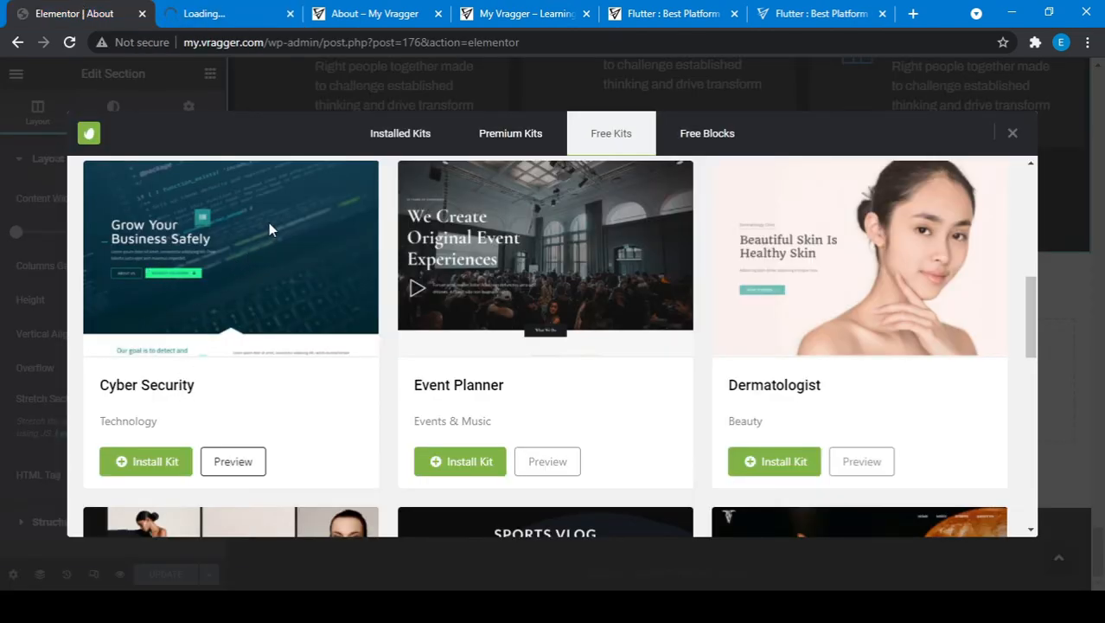
{"action": "scroll", "coordinate": [280, 369], "scroll_direction": "up", "scroll_amount": 2}
{"action": "scroll", "coordinate": [285, 383], "scroll_direction": "down", "scroll_amount": 2}
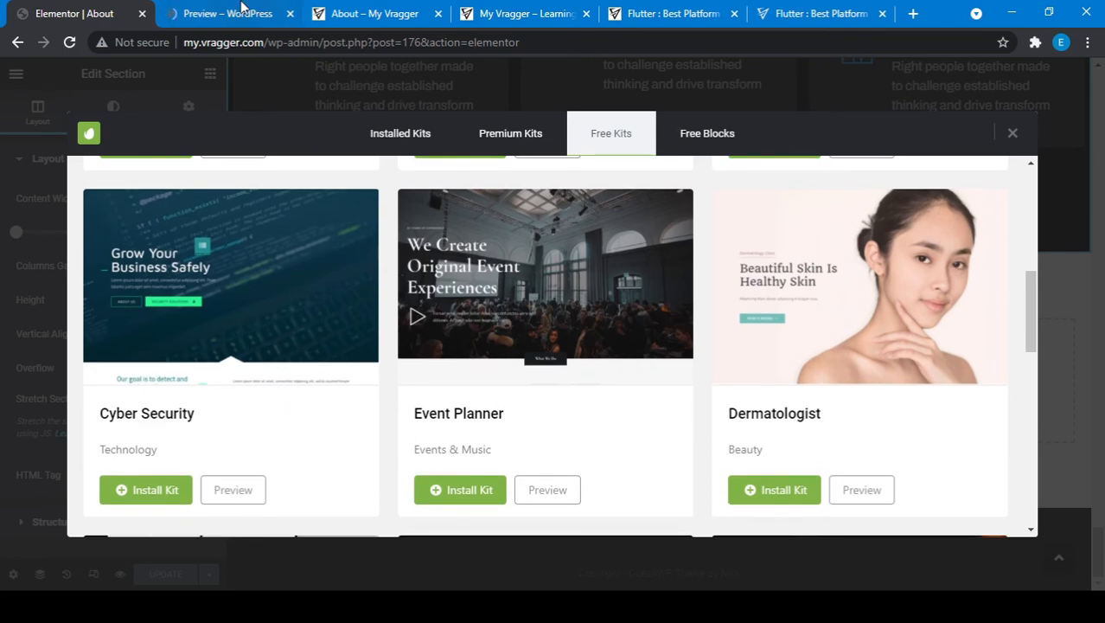
{"action": "left_click", "coordinate": [243, 10]}
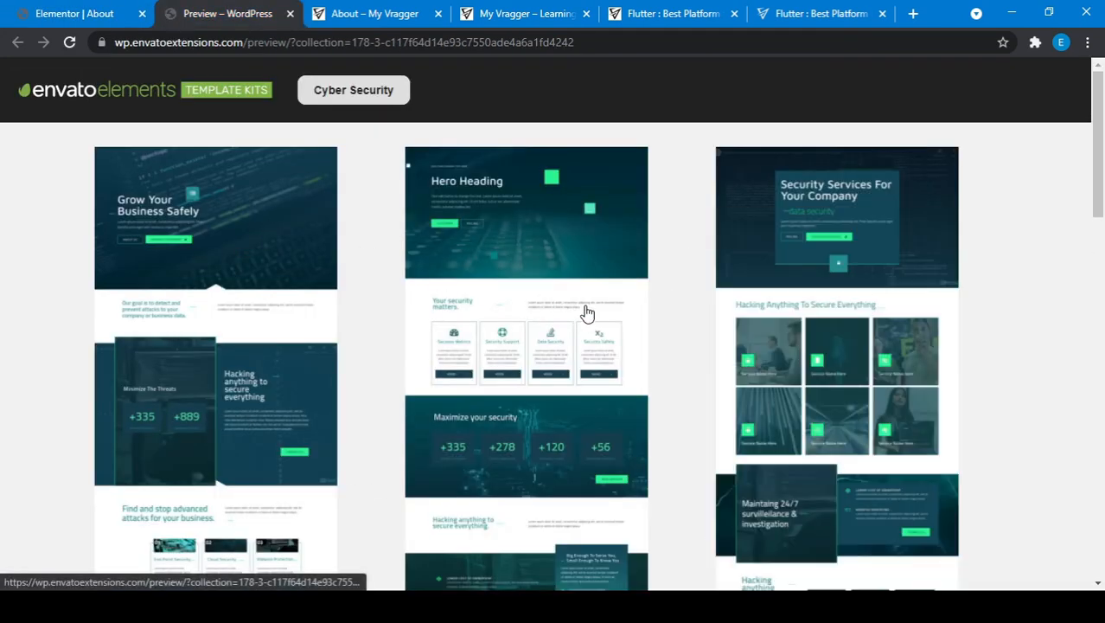
Step: Examine the Cyber Security kit's page designs, from the Home layouts through Services and About Us to Contact Us and Pricing
{"action": "scroll", "coordinate": [245, 326], "scroll_direction": "down", "scroll_amount": 5}
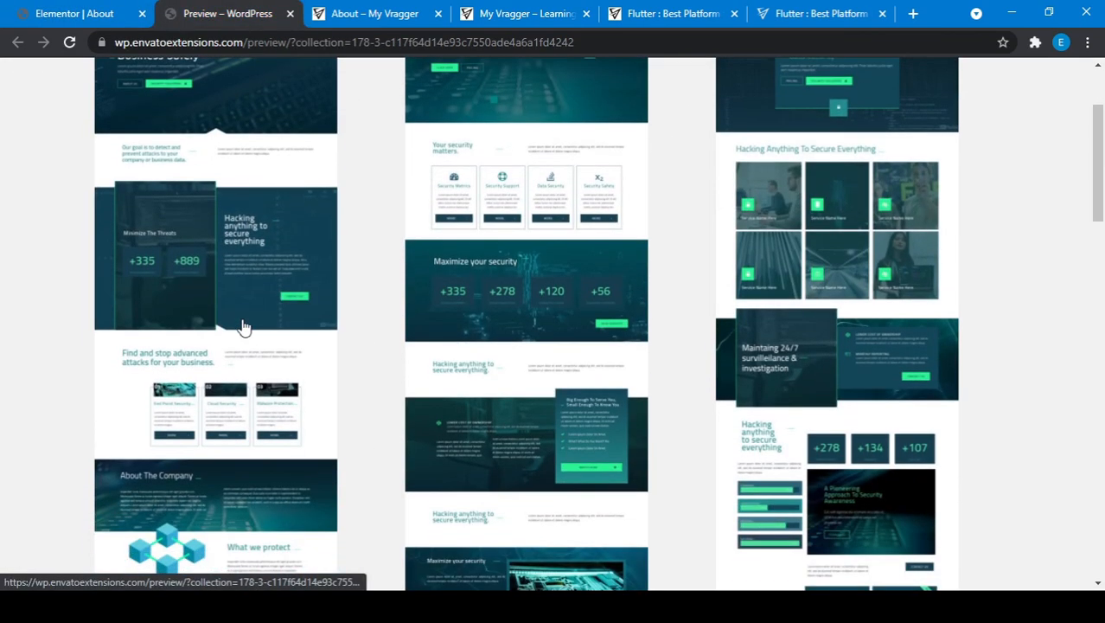
{"action": "scroll", "coordinate": [425, 321], "scroll_direction": "down", "scroll_amount": 3}
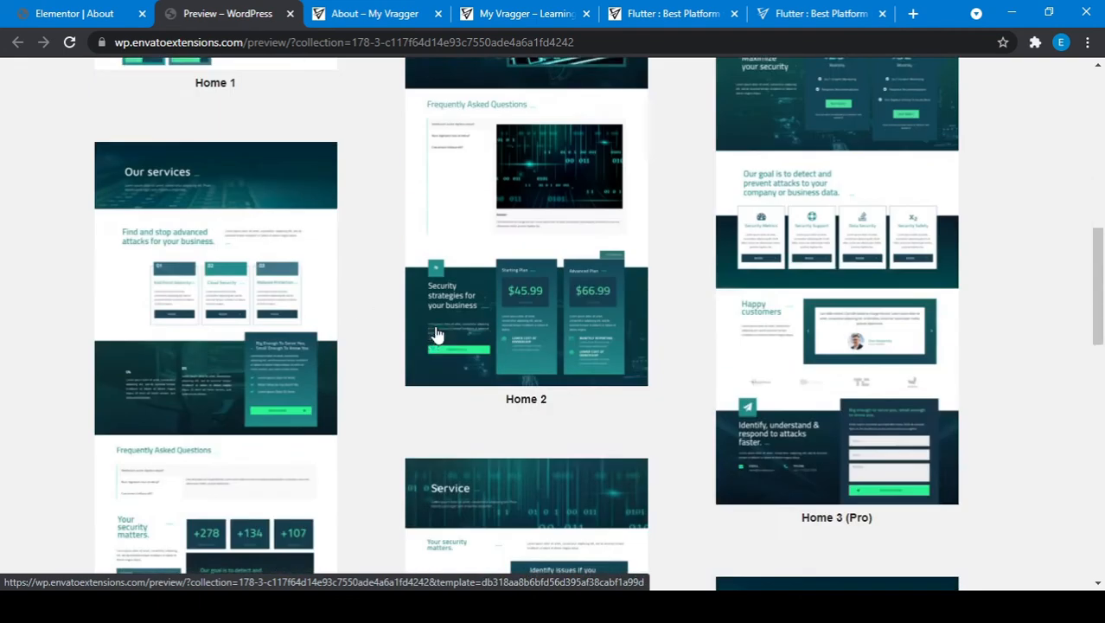
{"action": "scroll", "coordinate": [588, 315], "scroll_direction": "down", "scroll_amount": 5}
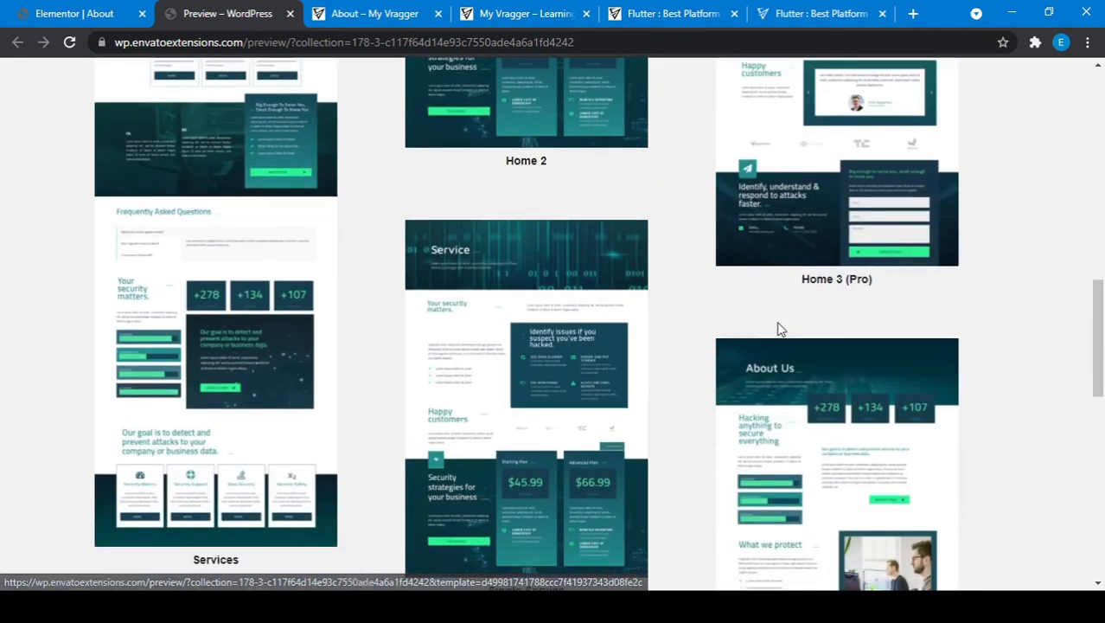
{"action": "scroll", "coordinate": [799, 366], "scroll_direction": "up", "scroll_amount": 3}
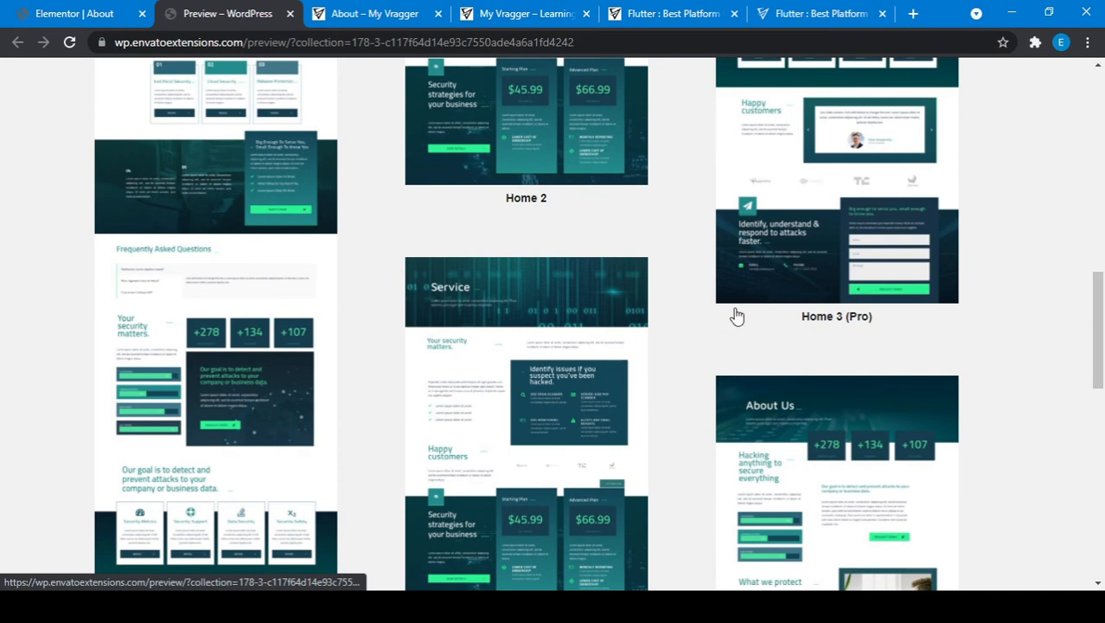
{"action": "scroll", "coordinate": [787, 299], "scroll_direction": "up", "scroll_amount": 2}
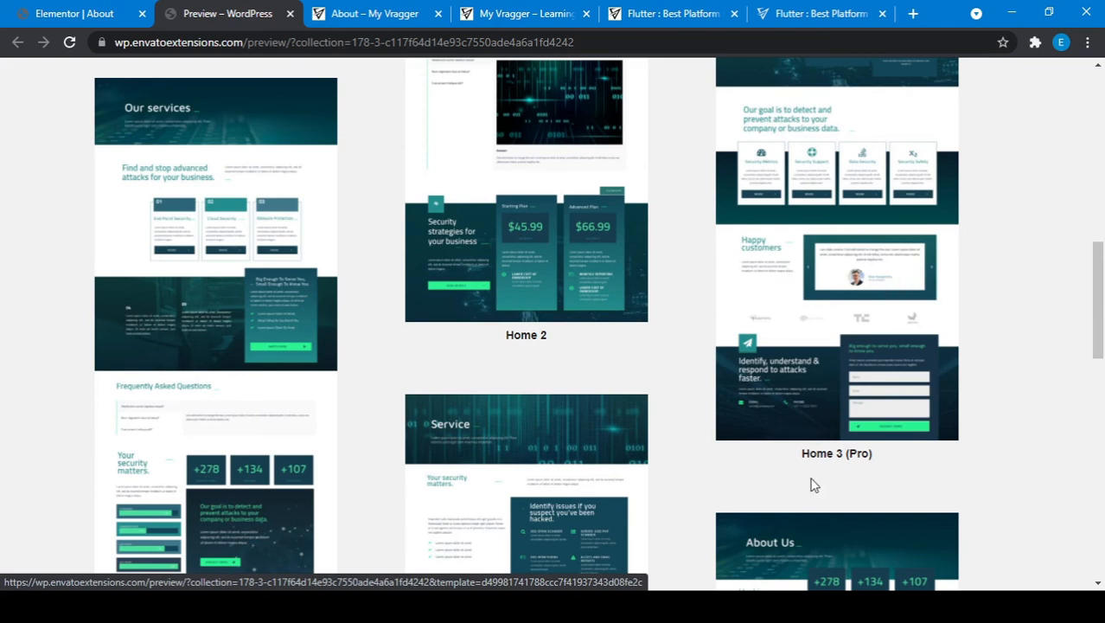
{"action": "scroll", "coordinate": [813, 485], "scroll_direction": "down", "scroll_amount": 4}
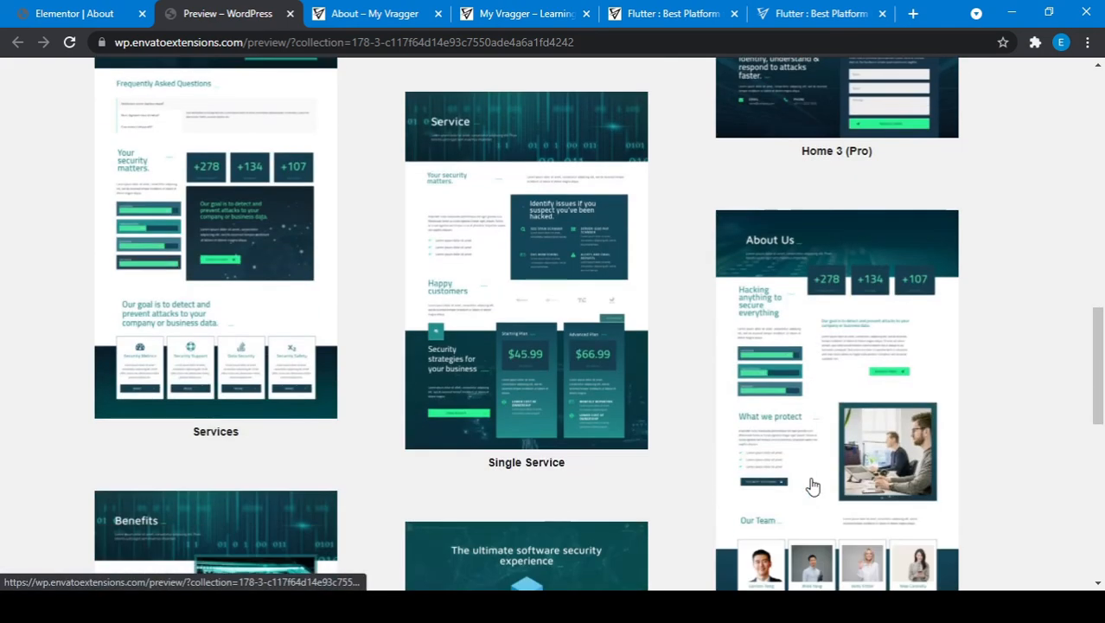
{"action": "scroll", "coordinate": [790, 383], "scroll_direction": "down", "scroll_amount": 2}
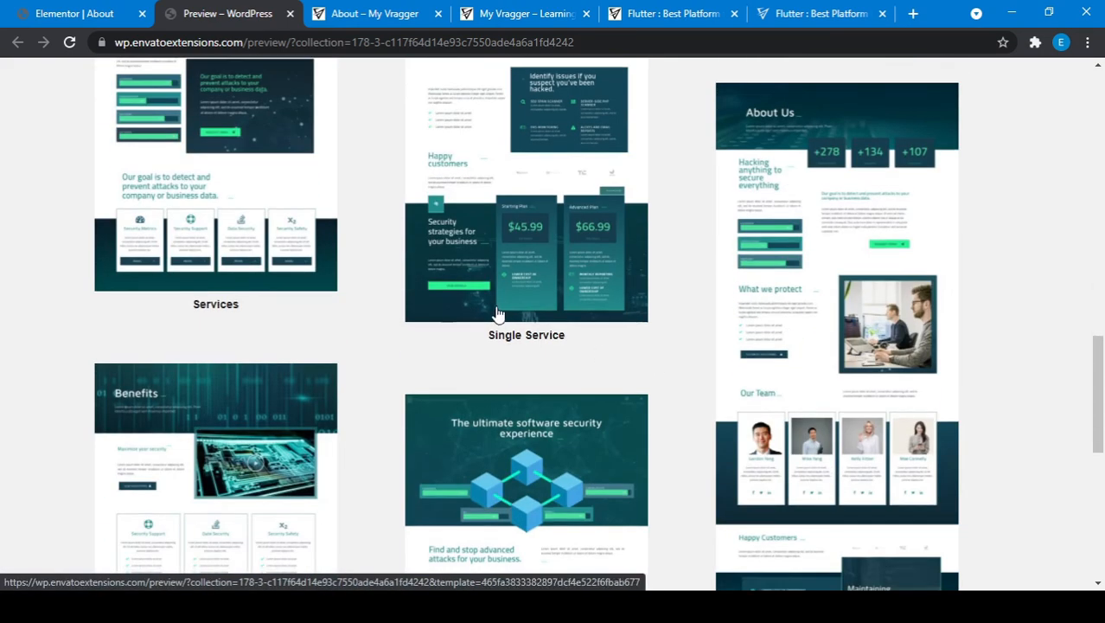
{"action": "scroll", "coordinate": [497, 316], "scroll_direction": "down", "scroll_amount": 5}
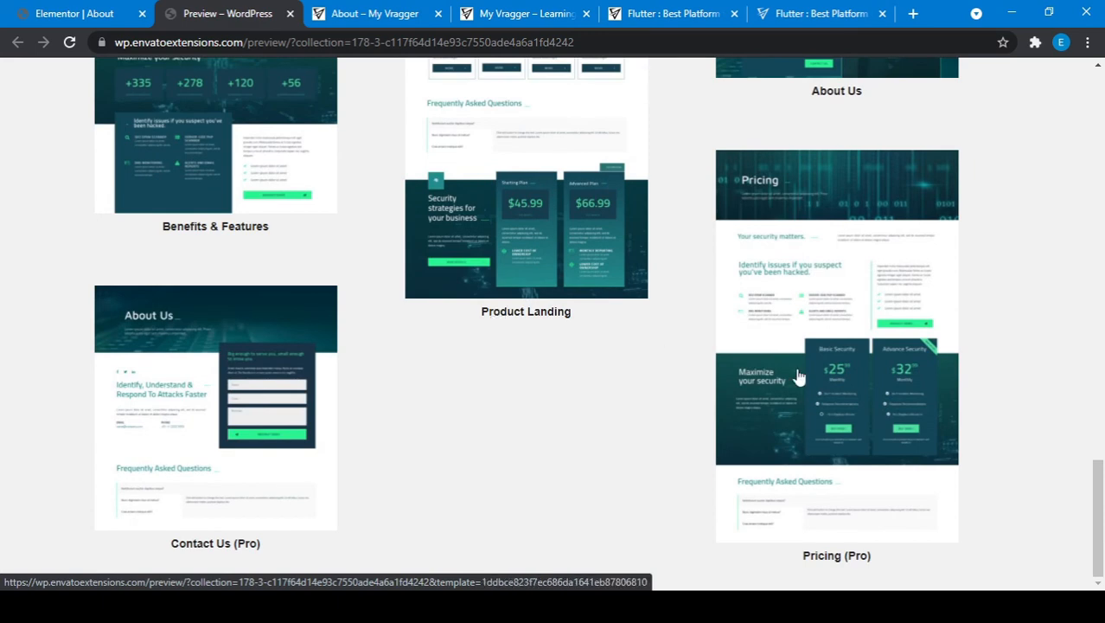
{"action": "scroll", "coordinate": [798, 378], "scroll_direction": "up", "scroll_amount": 5}
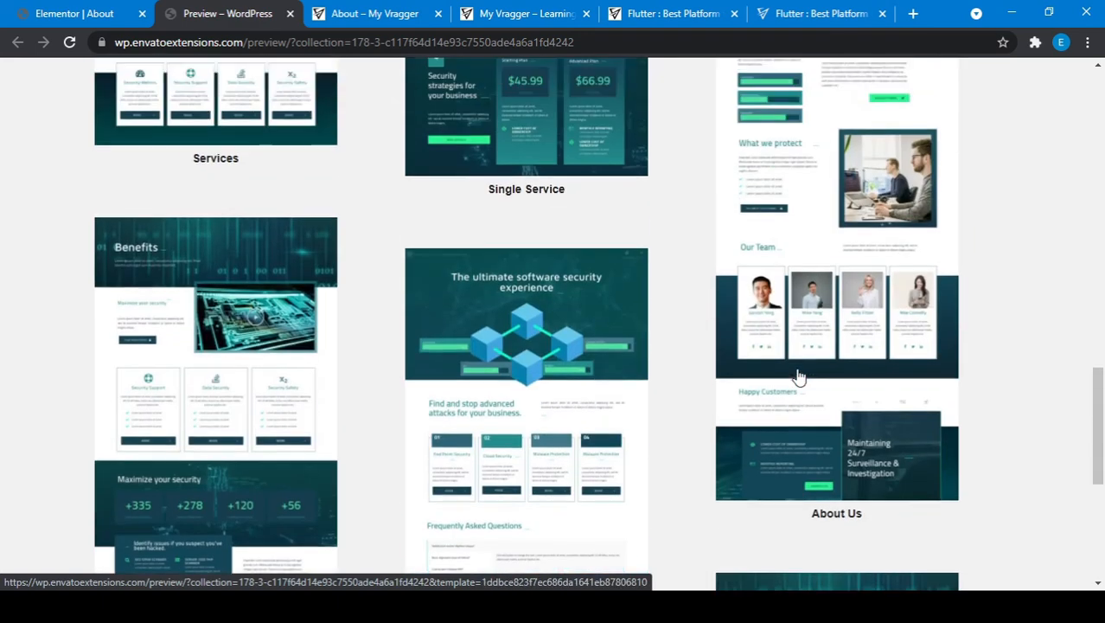
Step: Check the Cyber Security entry among the free kits in the Elementor editor, and view its preview pages around Home 2 again
{"action": "left_click", "coordinate": [110, 10]}
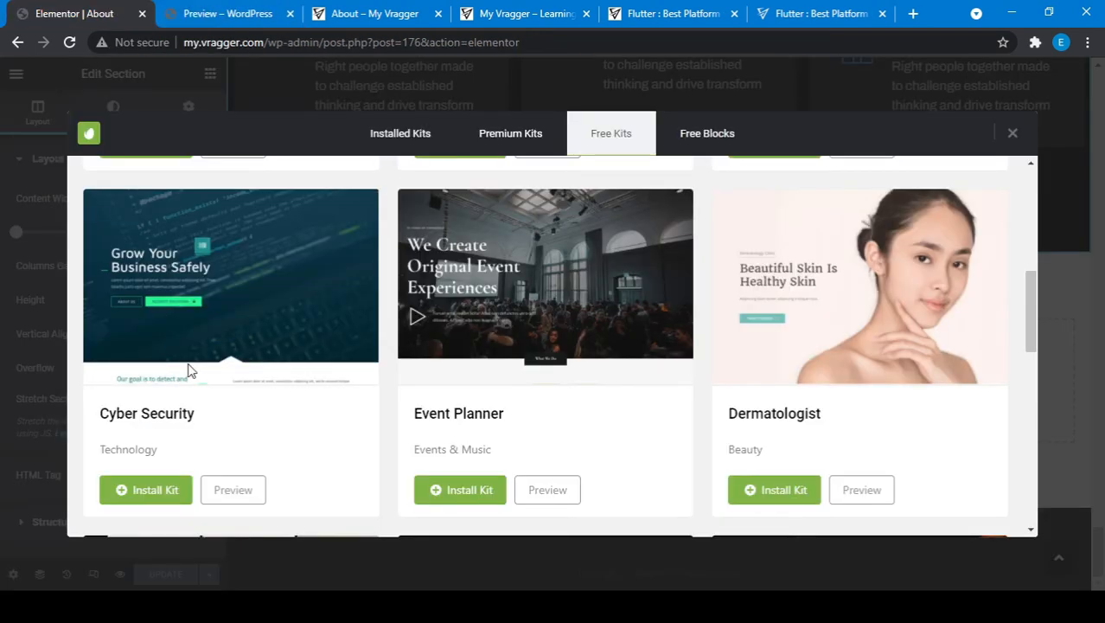
{"action": "scroll", "coordinate": [190, 370], "scroll_direction": "down", "scroll_amount": 1}
{"action": "scroll", "coordinate": [207, 284], "scroll_direction": "up", "scroll_amount": 1}
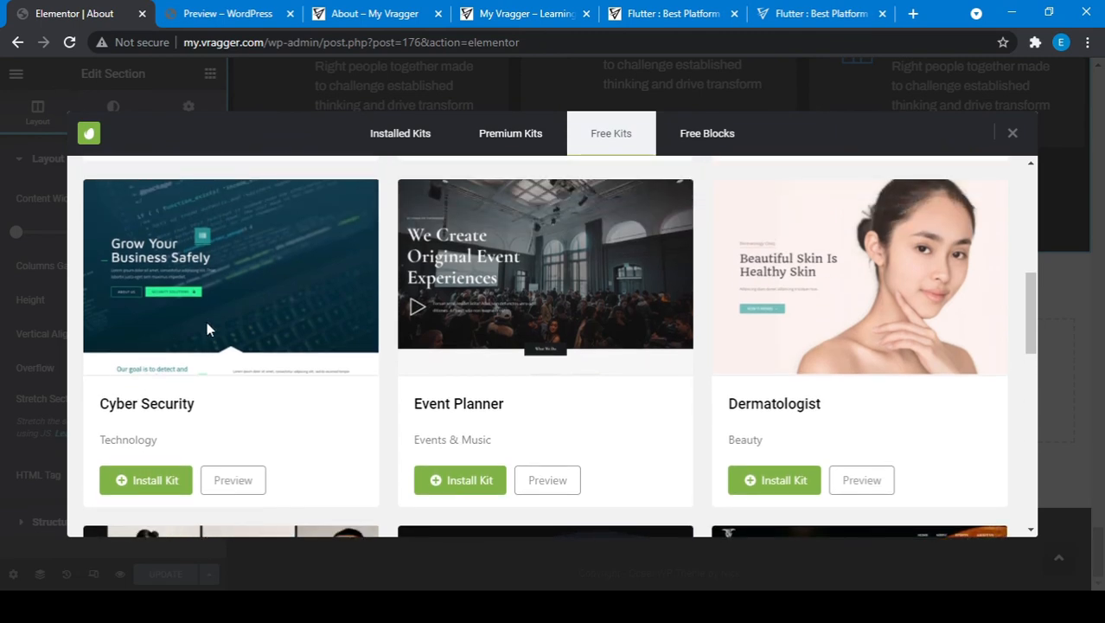
{"action": "left_click", "coordinate": [223, 10]}
{"action": "scroll", "coordinate": [441, 339], "scroll_direction": "up", "scroll_amount": 2}
{"action": "scroll", "coordinate": [441, 339], "scroll_direction": "up", "scroll_amount": 4}
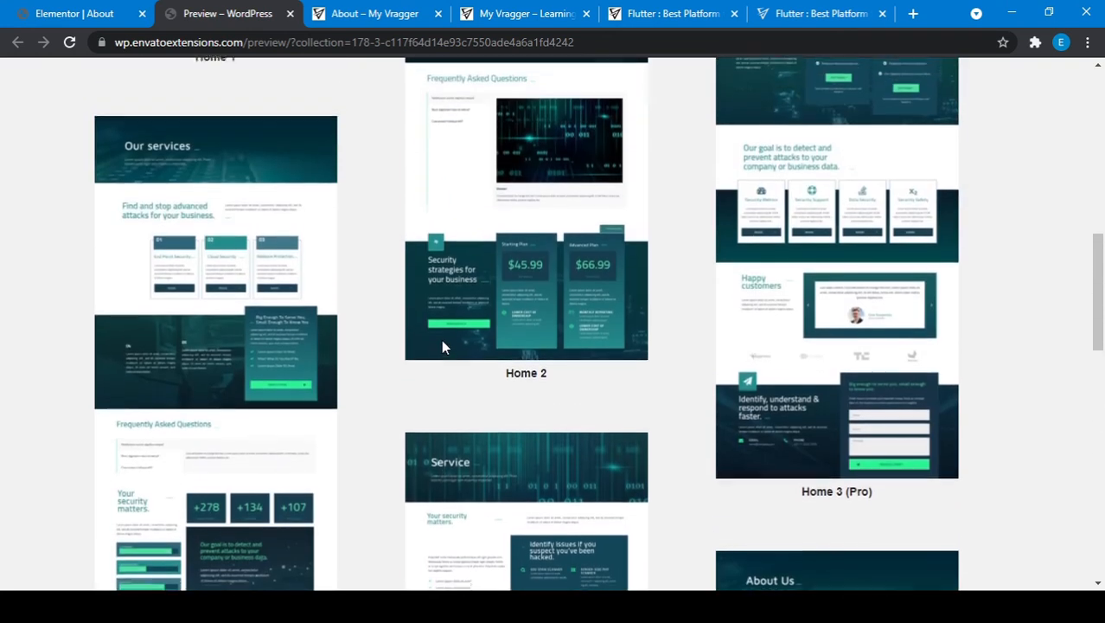
{"action": "scroll", "coordinate": [441, 339], "scroll_direction": "down", "scroll_amount": 2}
Step: Return to the Elementor editor, close the Envato template library and go back up the About page to the "Our Latest News" section
{"action": "left_click", "coordinate": [2, 7]}
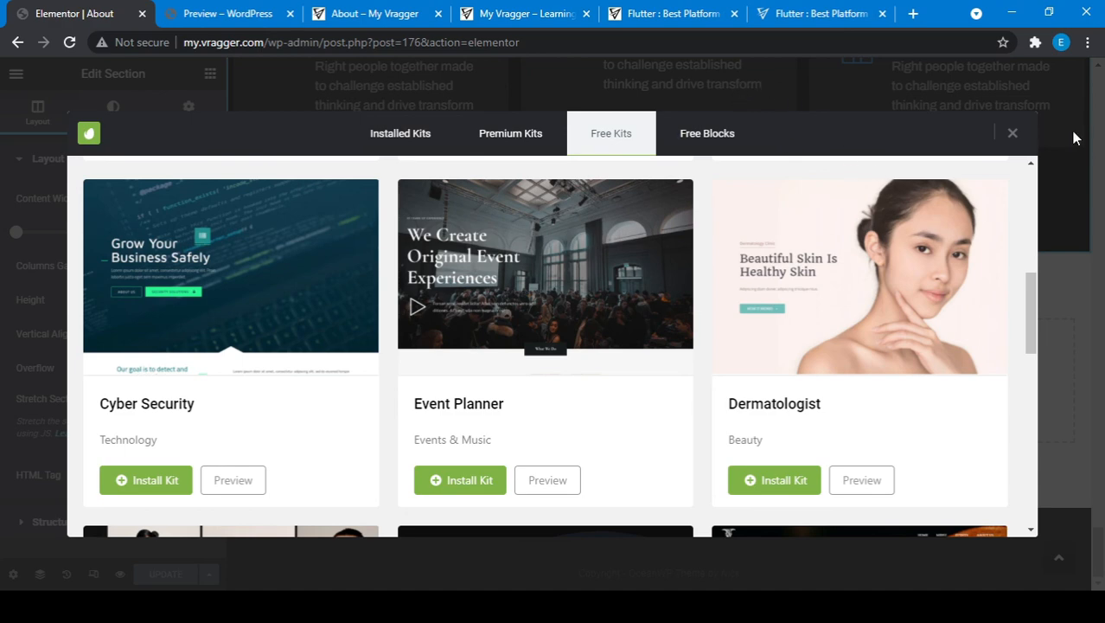
{"action": "left_click", "coordinate": [1013, 134]}
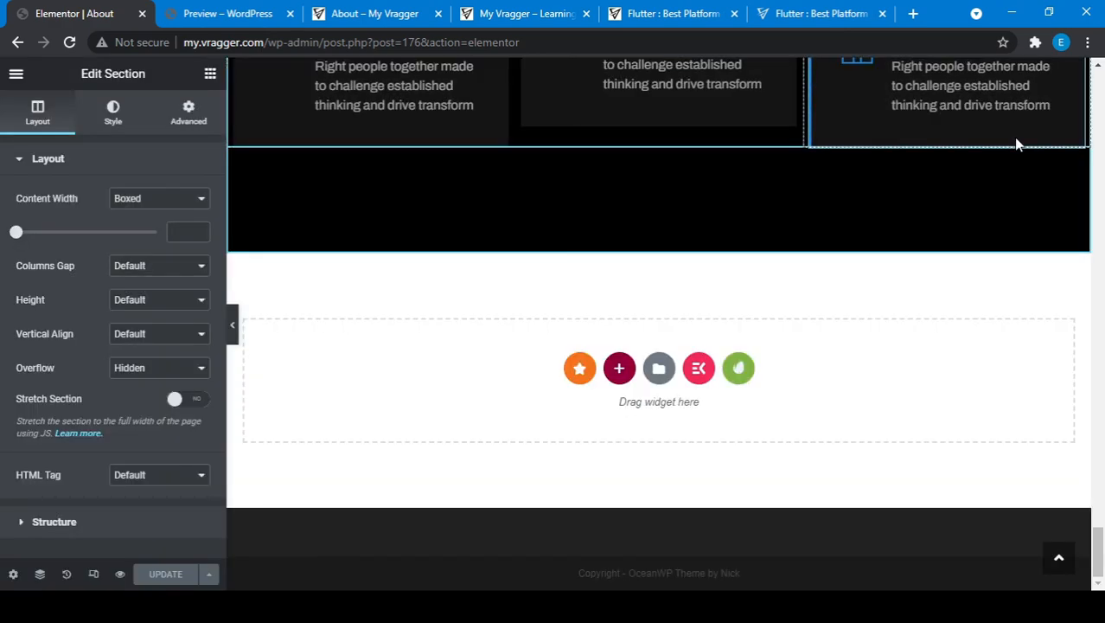
{"action": "scroll", "coordinate": [843, 346], "scroll_direction": "up", "scroll_amount": 4}
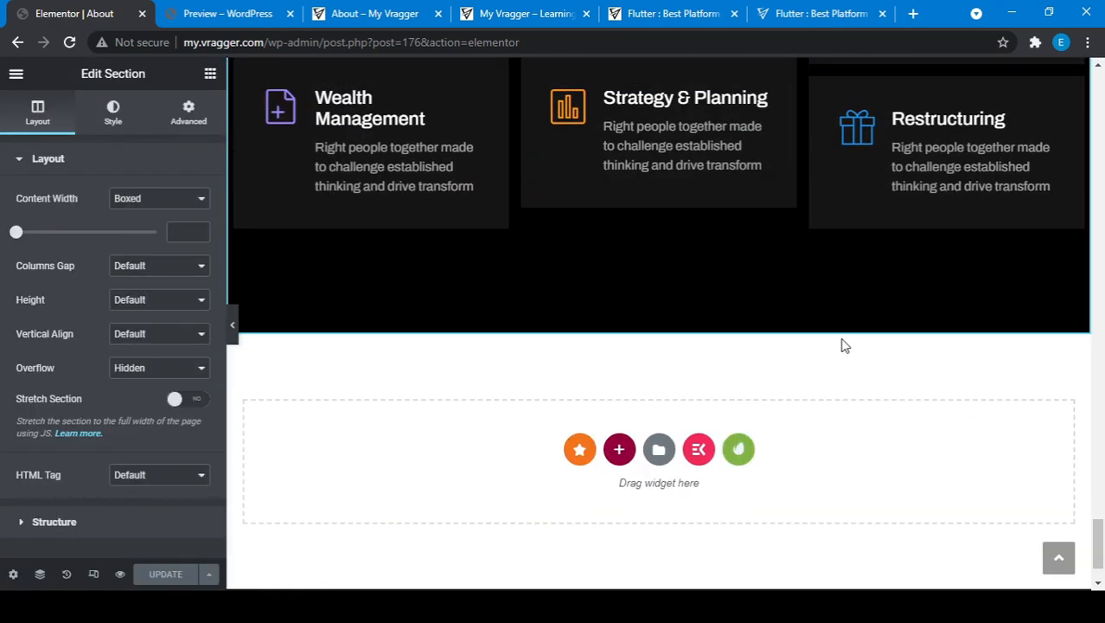
{"action": "scroll", "coordinate": [843, 346], "scroll_direction": "up", "scroll_amount": 5}
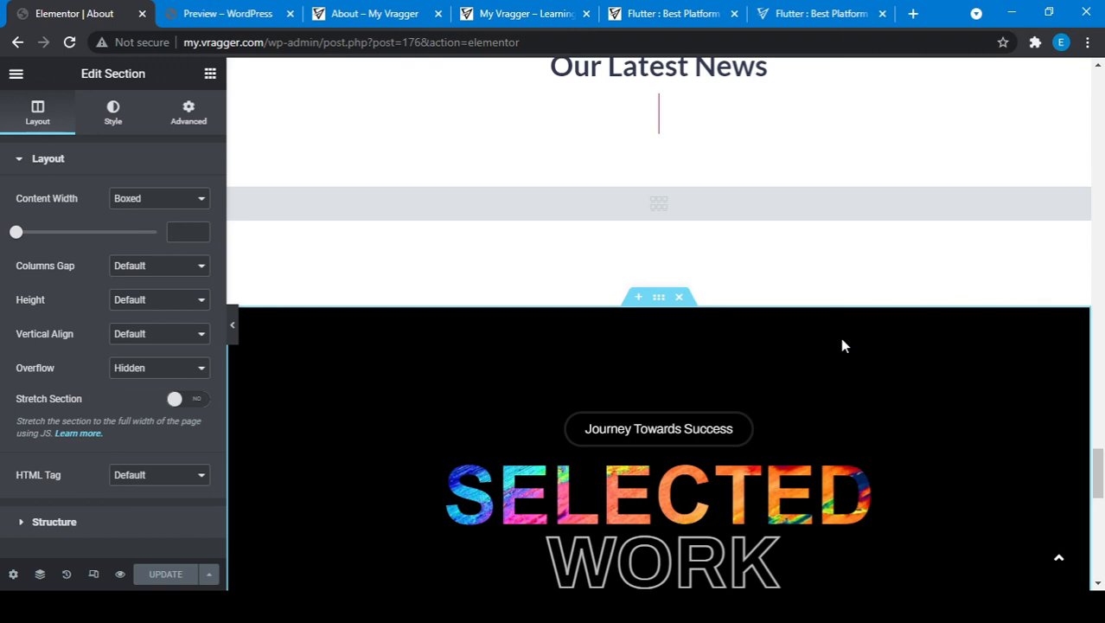
{"action": "scroll", "coordinate": [635, 274], "scroll_direction": "up", "scroll_amount": 12}
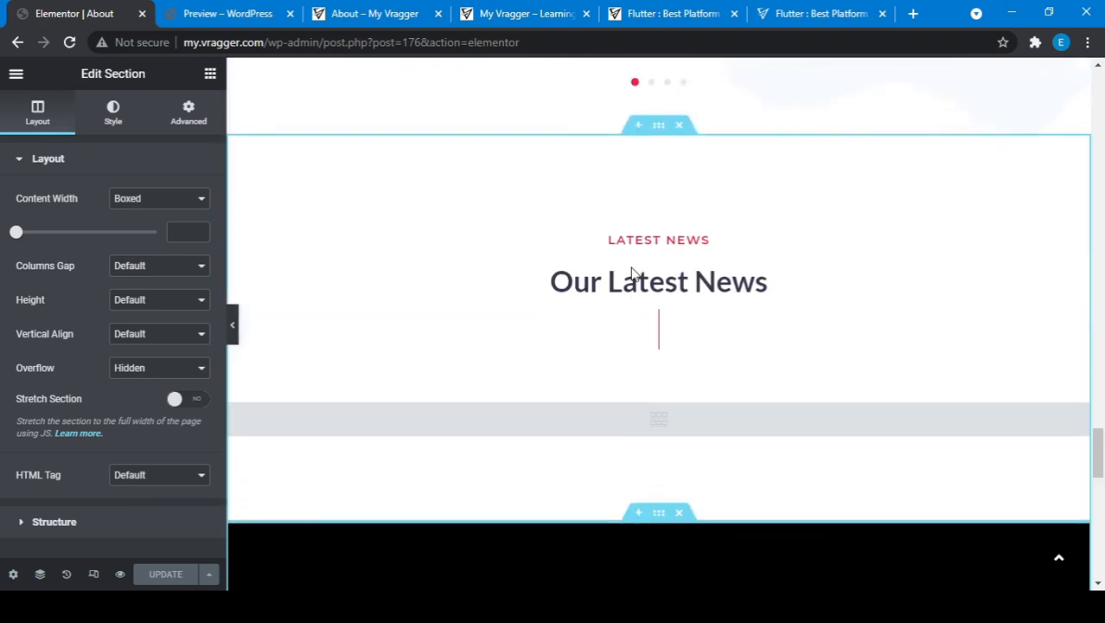